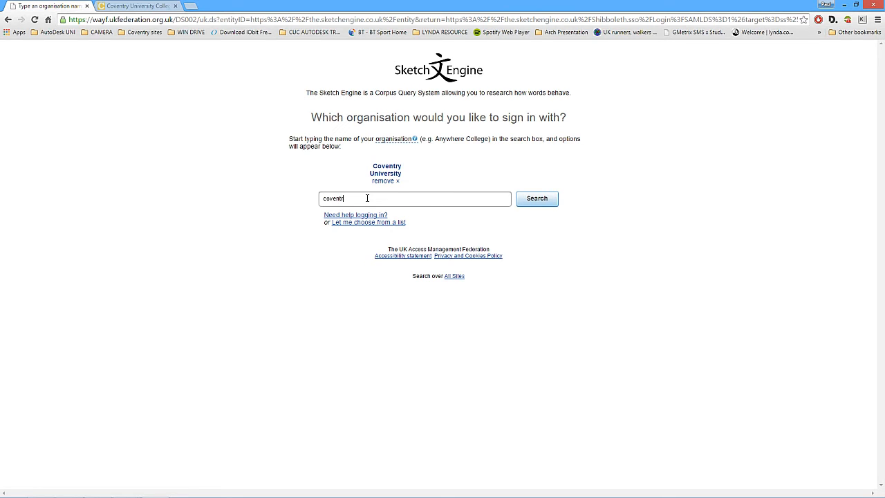
Choose Coventry University as the sign-in organisation and log in with the university account credentials.
click(351, 216)
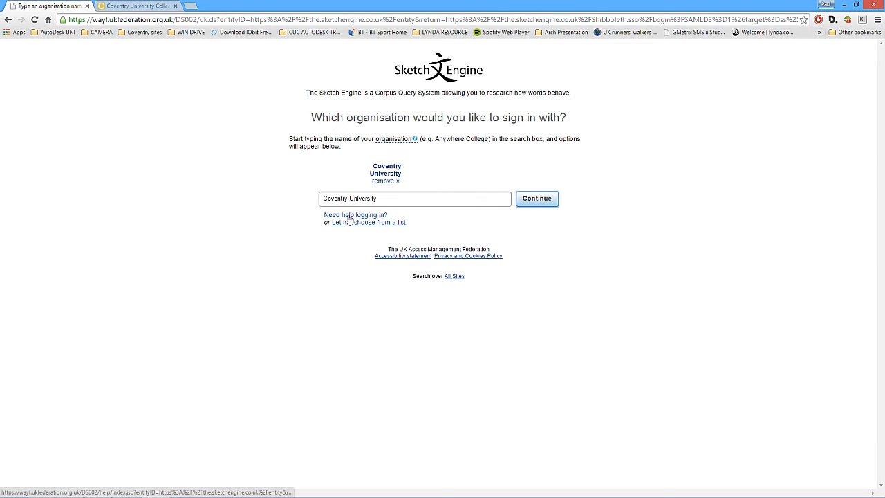
click(533, 201)
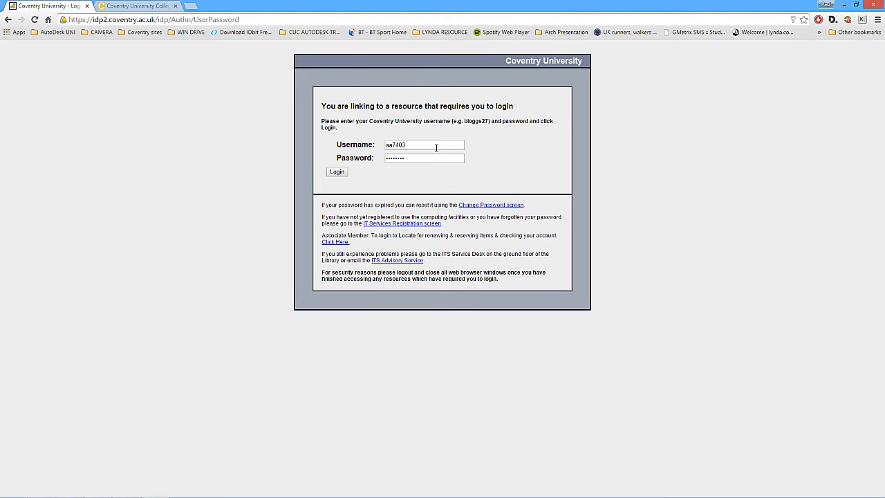
click(337, 173)
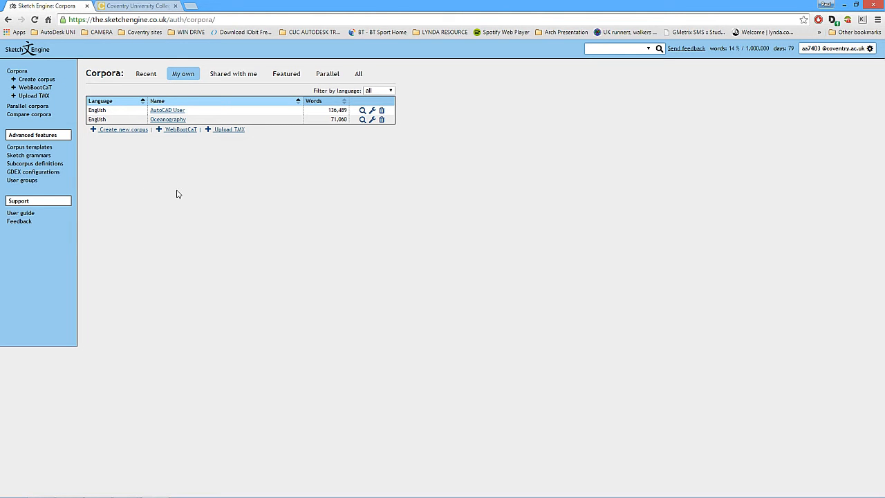
Create a new corpus named Oceans with English as its language.
click(29, 81)
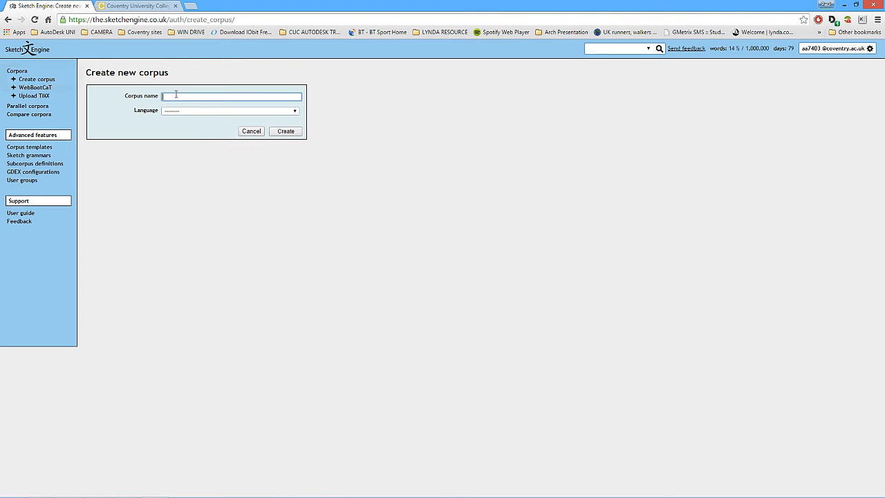
text(Oceans)
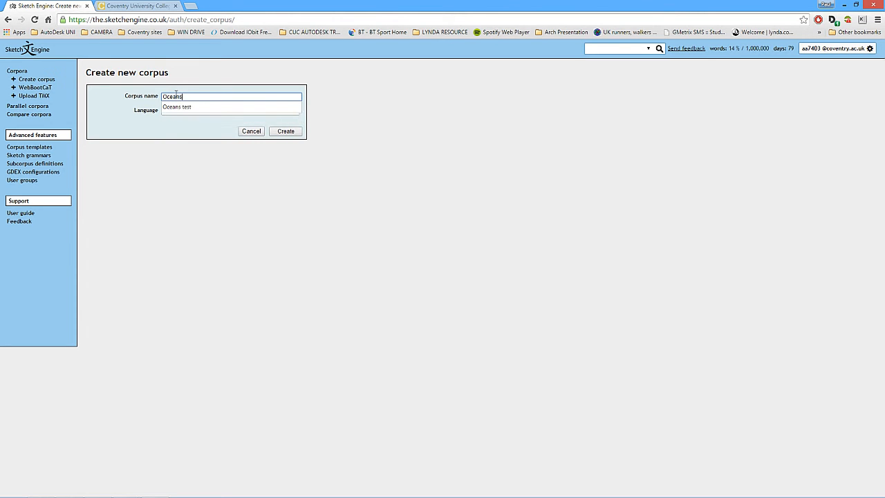
click(181, 111)
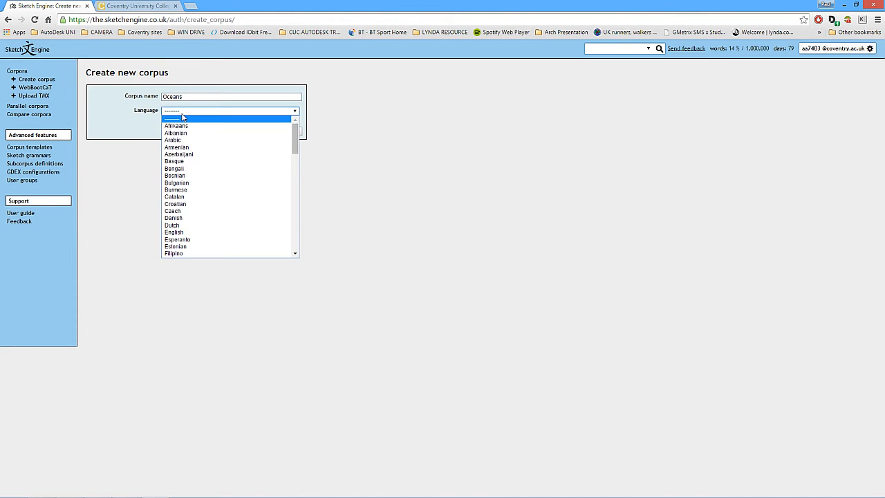
click(178, 233)
click(287, 135)
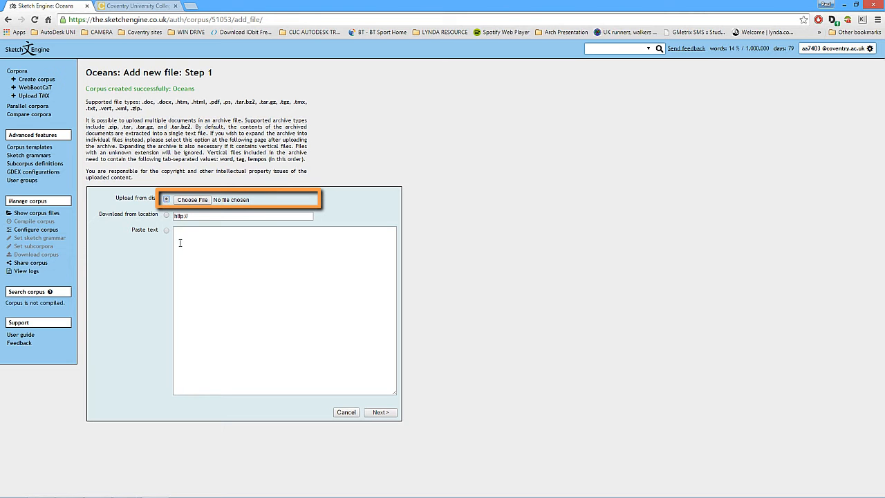
Upload "3. comp and props seawater.pdf" from disk to the Oceans corpus, keeping the PDF file type and UTF-8 encoding.
click(194, 199)
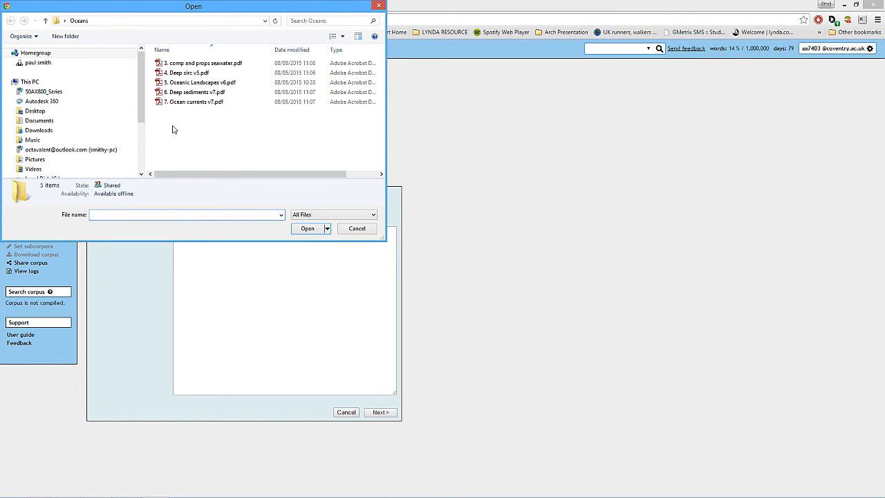
double_click(185, 64)
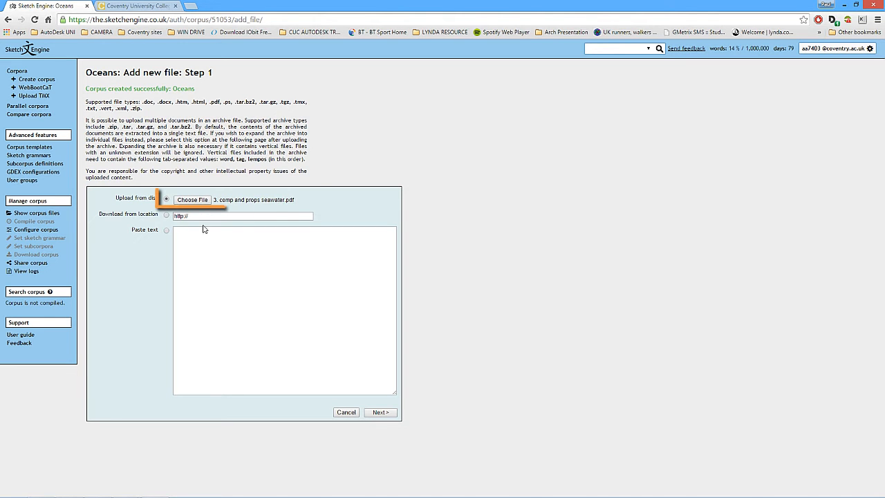
click(380, 412)
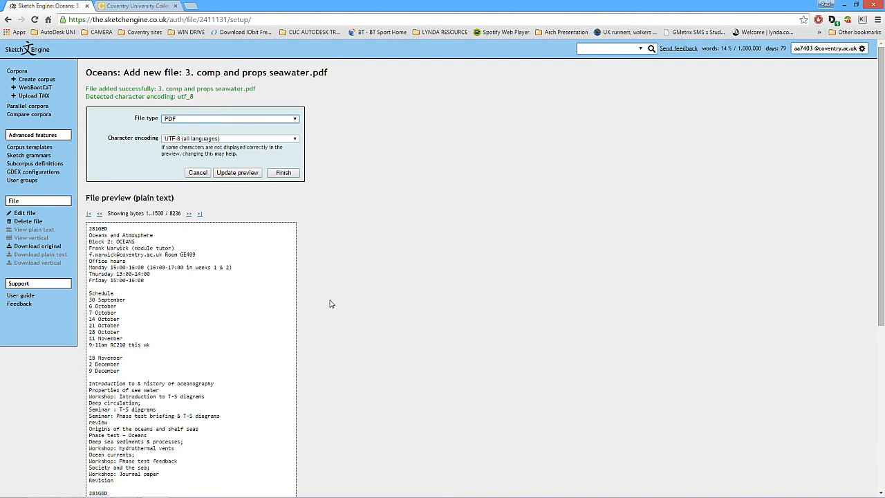
click(284, 173)
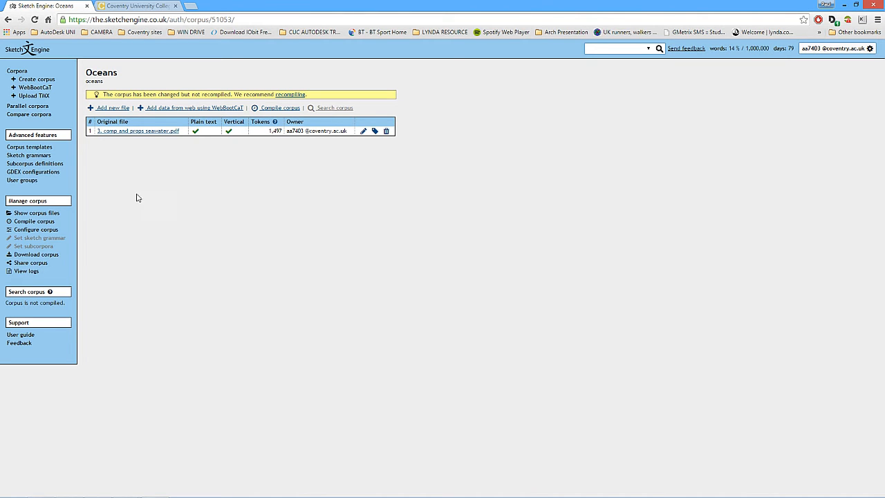
Add "4. Deep circ v5.pdf" from disk to the Oceans corpus as another file.
click(106, 109)
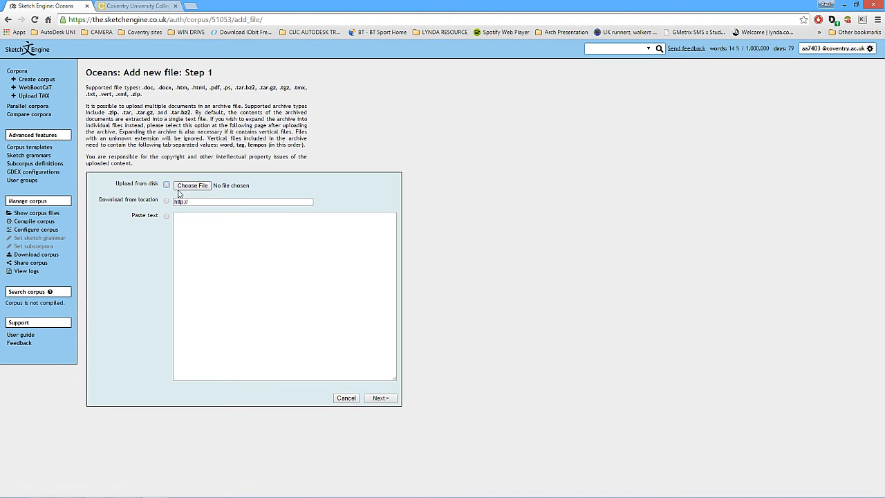
click(166, 186)
click(192, 185)
double_click(186, 72)
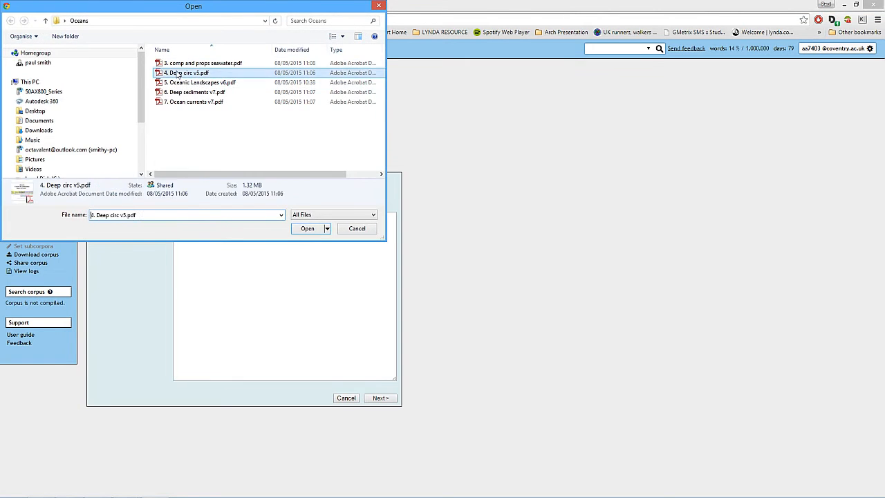
click(379, 399)
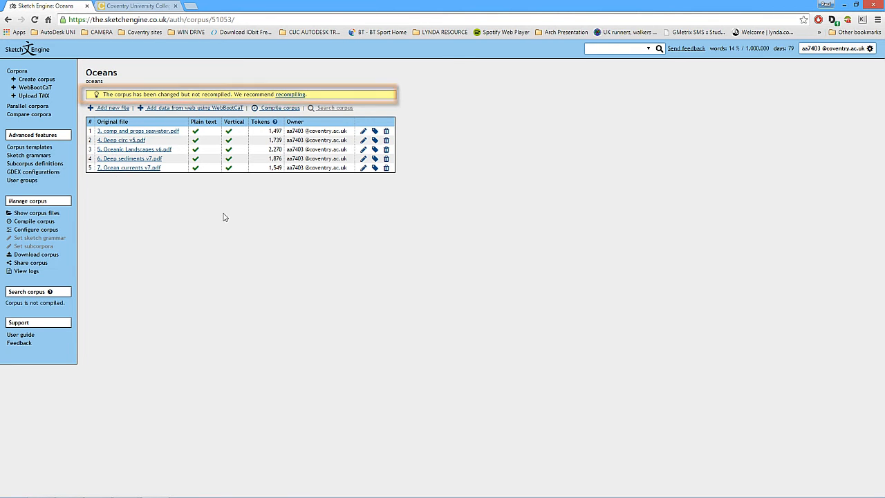
Compile the Oceans corpus with the recommended English PennTB-TreeTagger 2.5 sketch grammar and return to its file list.
click(289, 97)
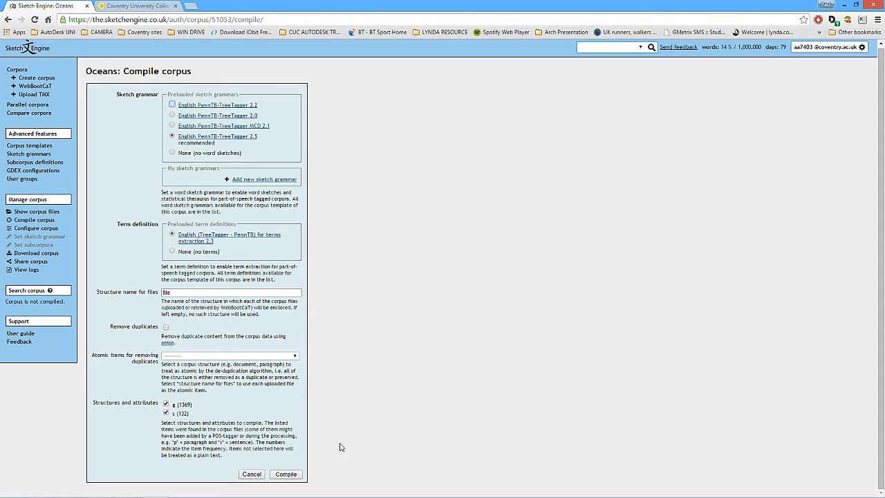
click(282, 475)
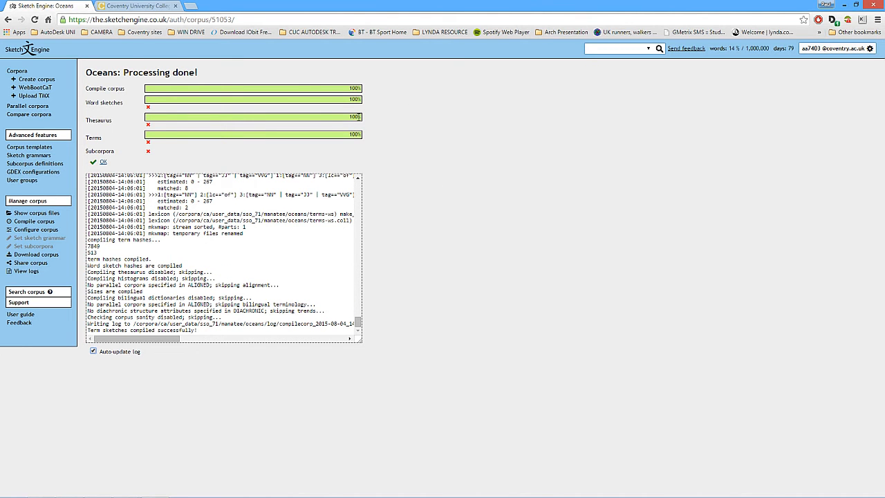
click(104, 164)
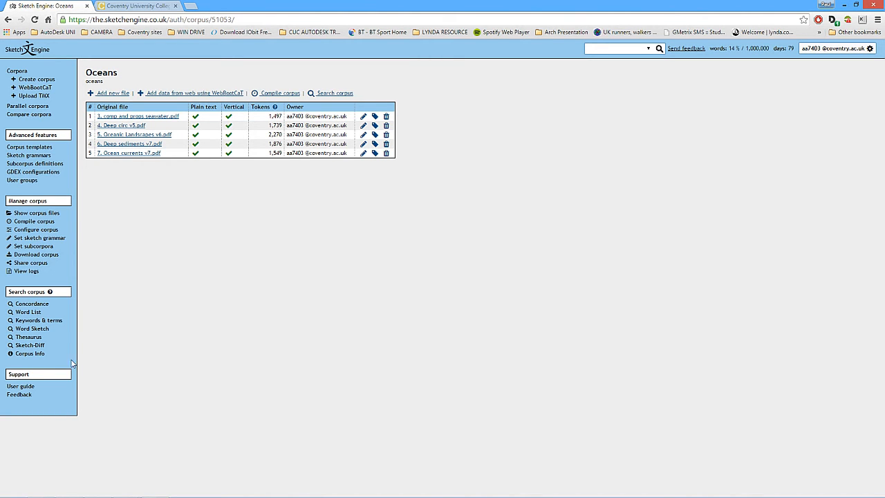
Extract the keywords and terms of the Oceans corpus and look through both lists.
click(31, 322)
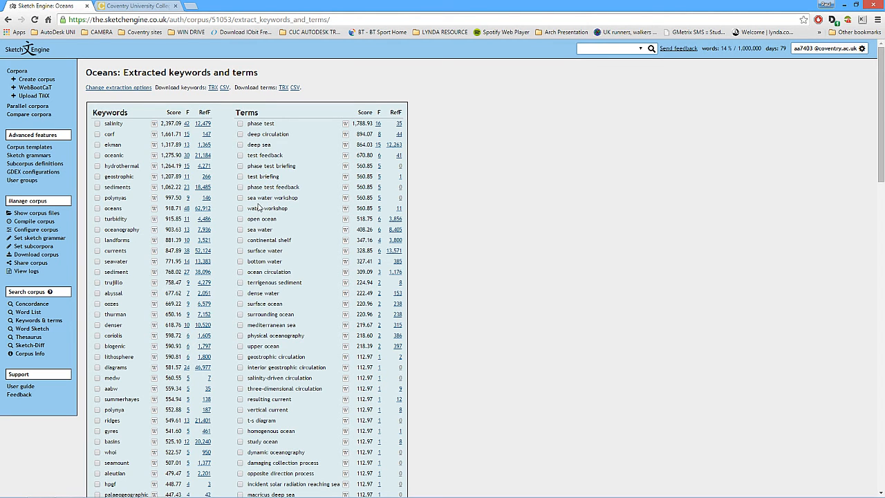
scroll(138, 218, down, 3)
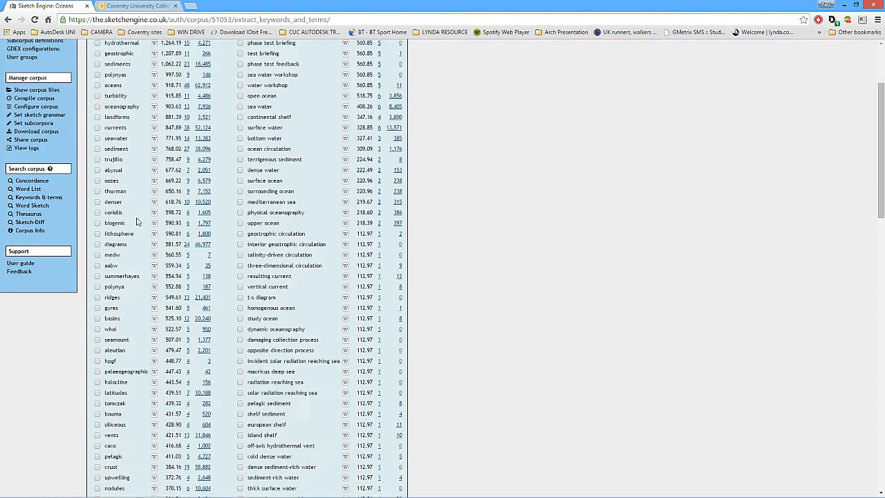
scroll(136, 222, down, 15)
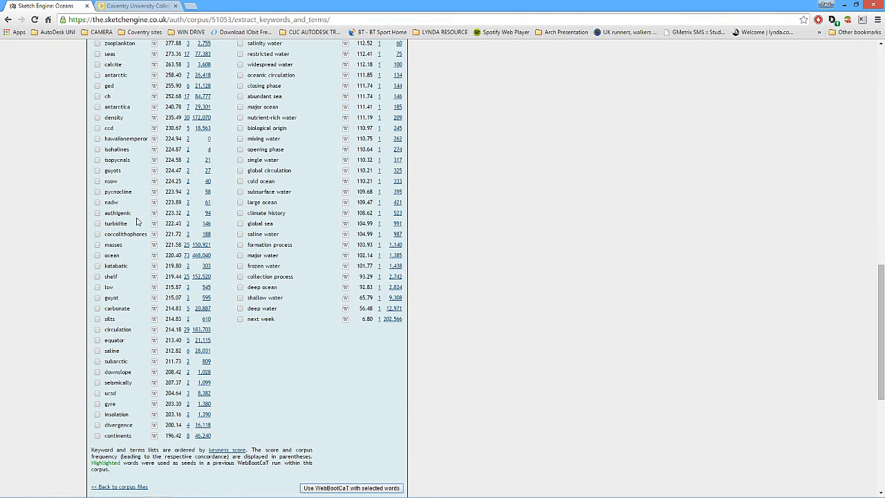
scroll(136, 221, up, 15)
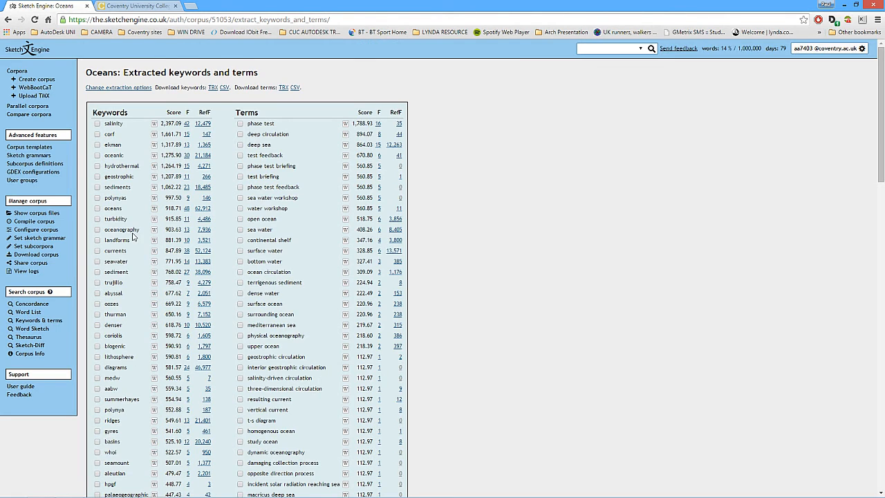
scroll(133, 236, down, 10)
scroll(133, 236, down, 5)
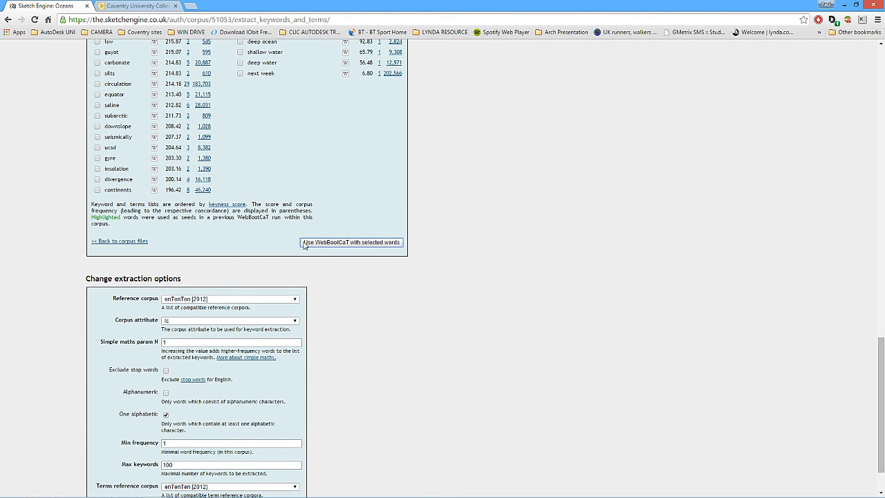
Select subject-relevant keywords and terms such as salinity, oceanic, hydrothermal, deep circulation and continental shelf, and review the selection.
scroll(277, 231, up, 7)
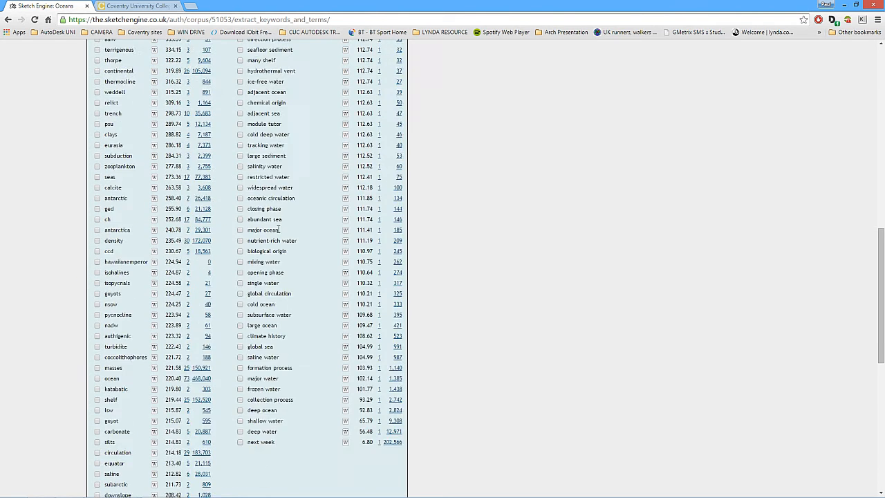
scroll(278, 231, up, 5)
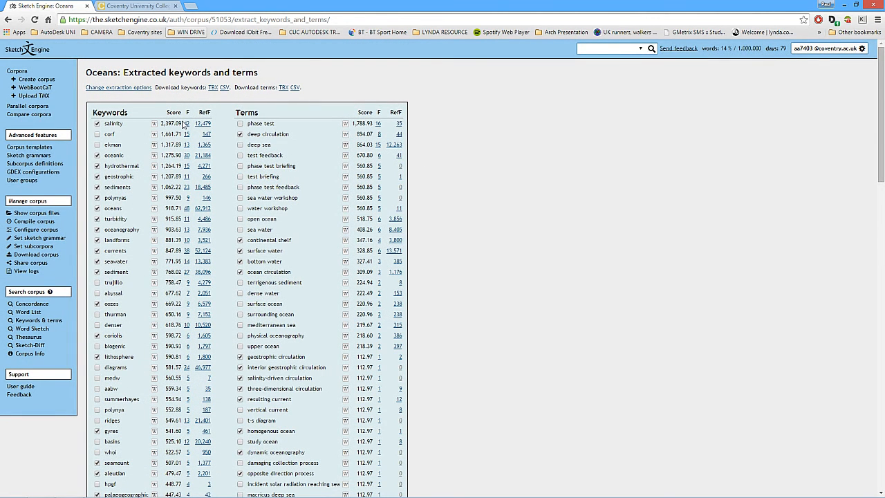
scroll(196, 145, down, 10)
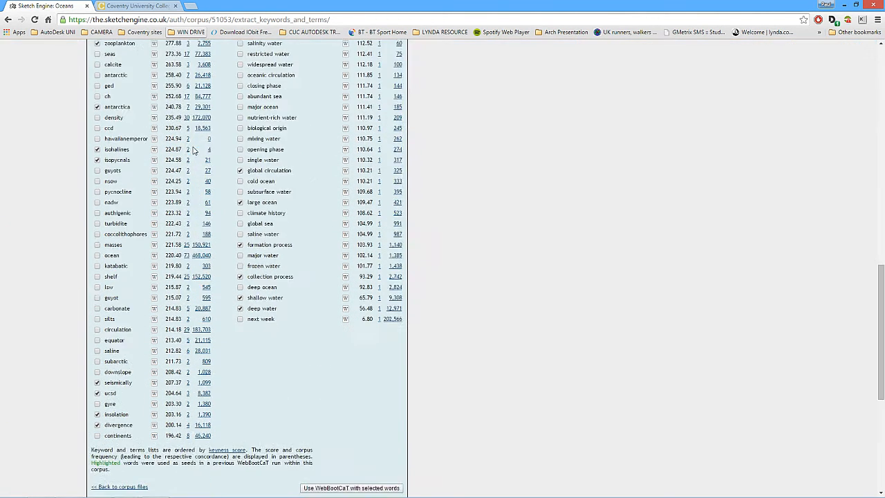
scroll(195, 149, down, 3)
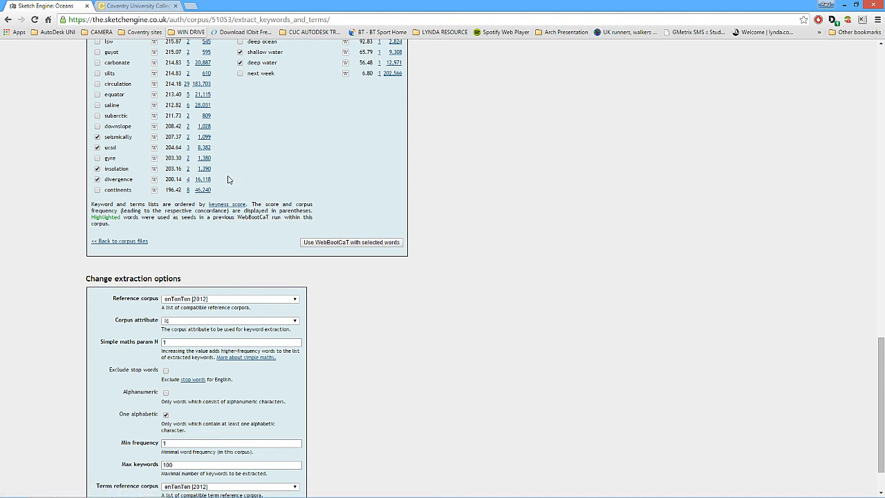
scroll(228, 179, up, 20)
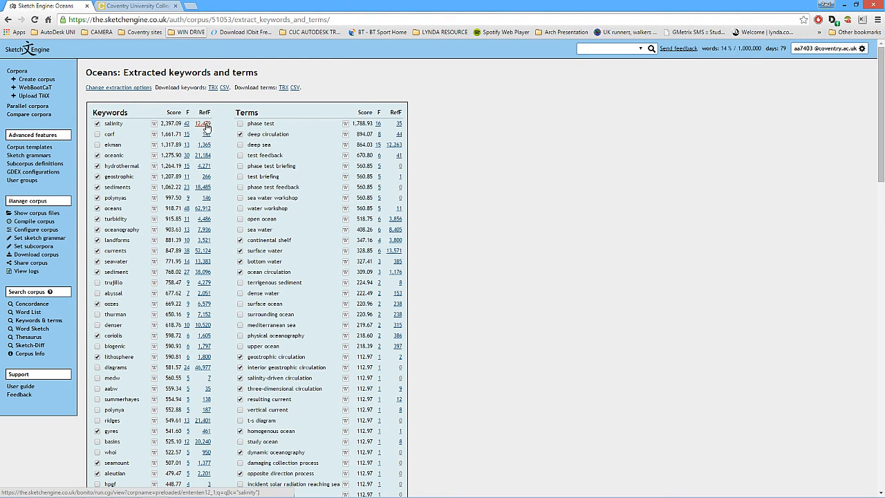
Examine the reference-corpus concordance for salinity, including one hit's wider context and source details, and close it.
click(205, 127)
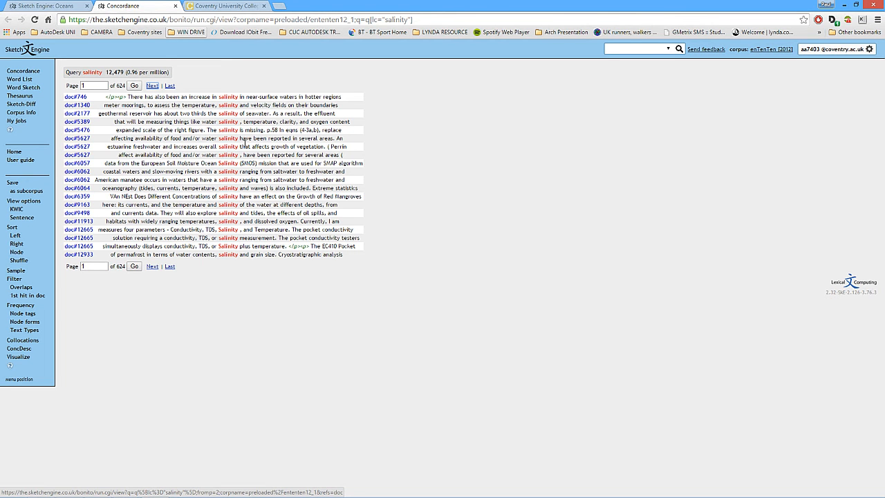
click(228, 148)
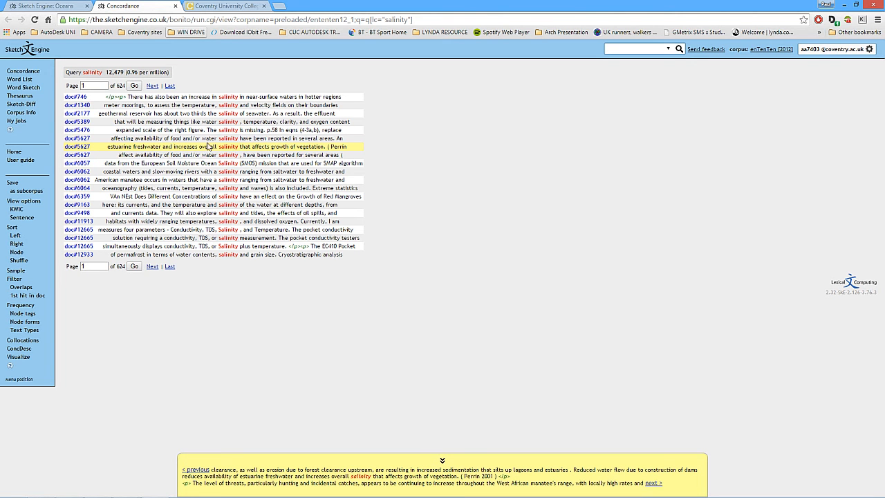
click(74, 149)
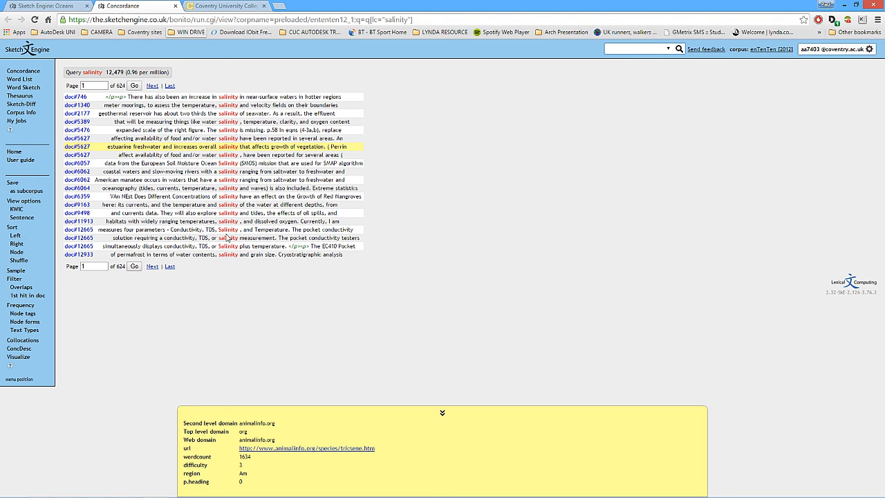
click(175, 6)
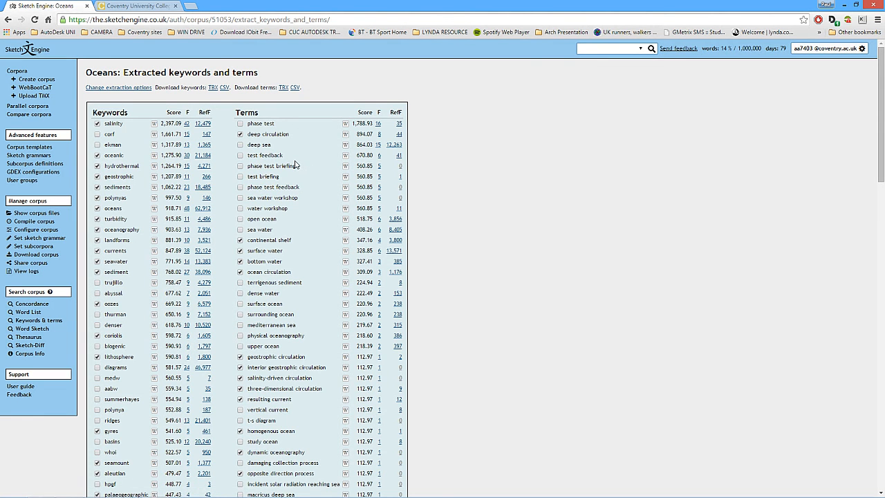
Start WebBootCaT with the selected words as seeds and name the collection Oceans.
scroll(295, 166, down, 15)
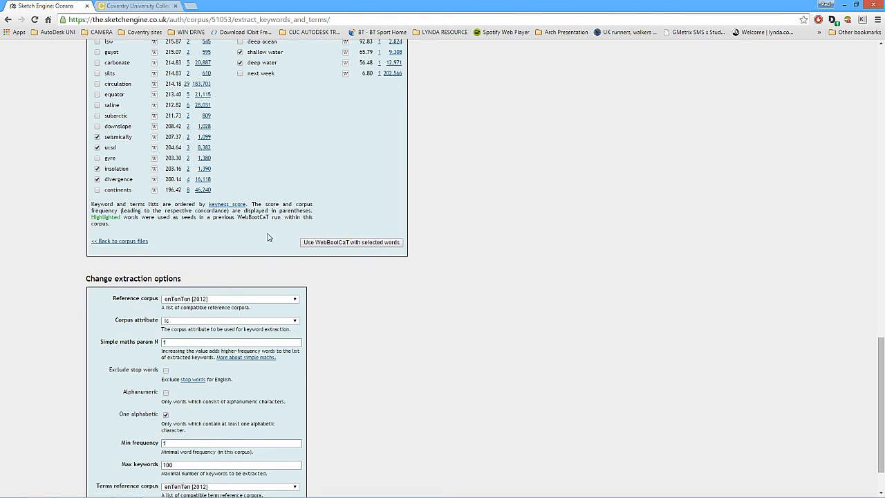
scroll(332, 222, up, 5)
scroll(332, 222, down, 5)
click(328, 243)
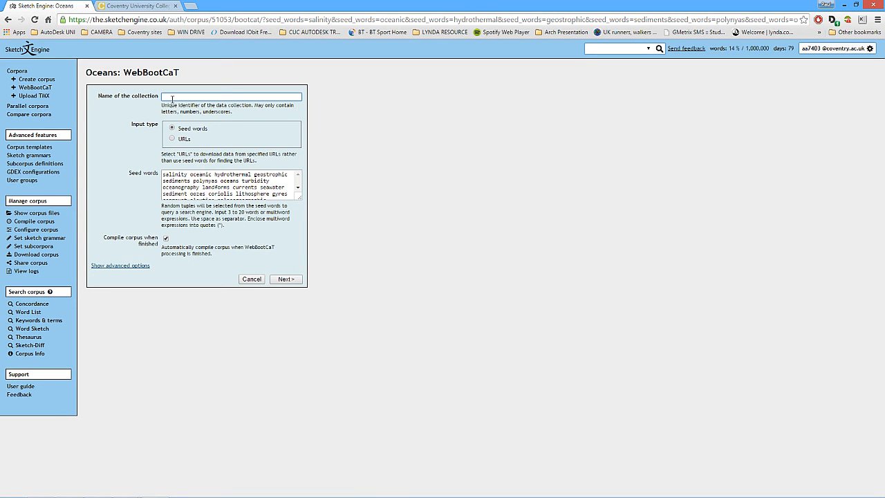
text(Oceans)
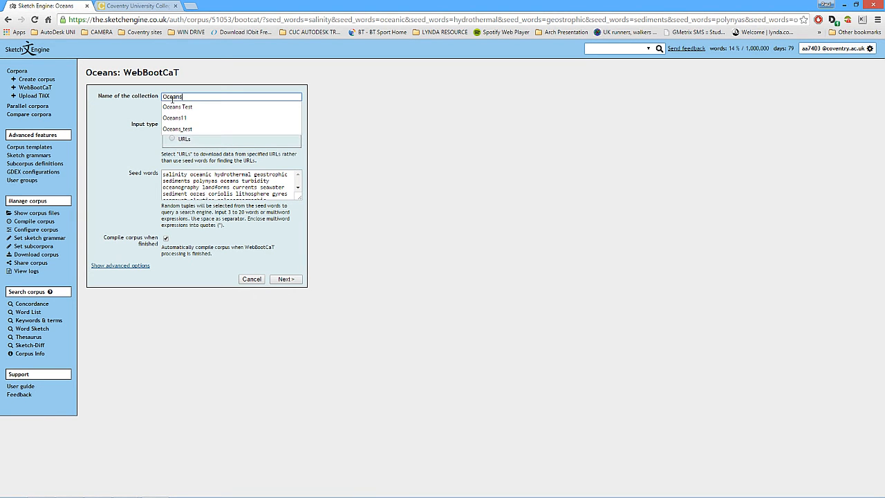
click(358, 123)
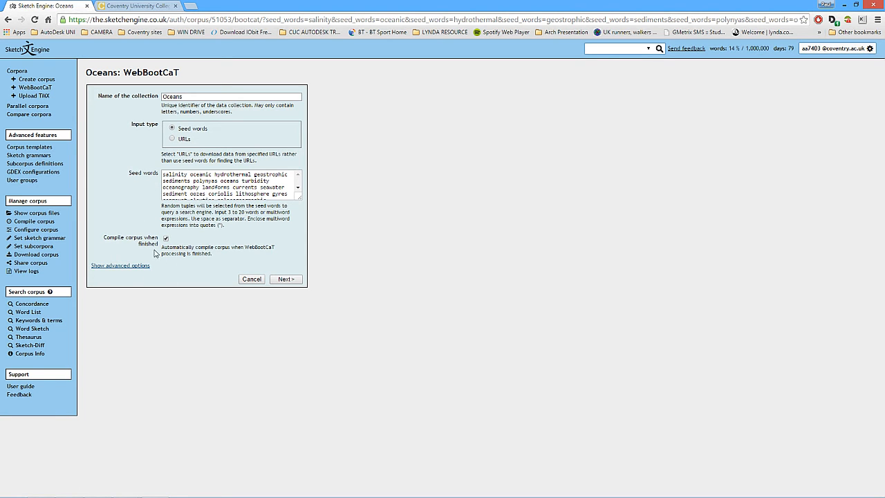
Submit the seed words to WebBootCaT and look through the web addresses proposed for each query.
click(286, 279)
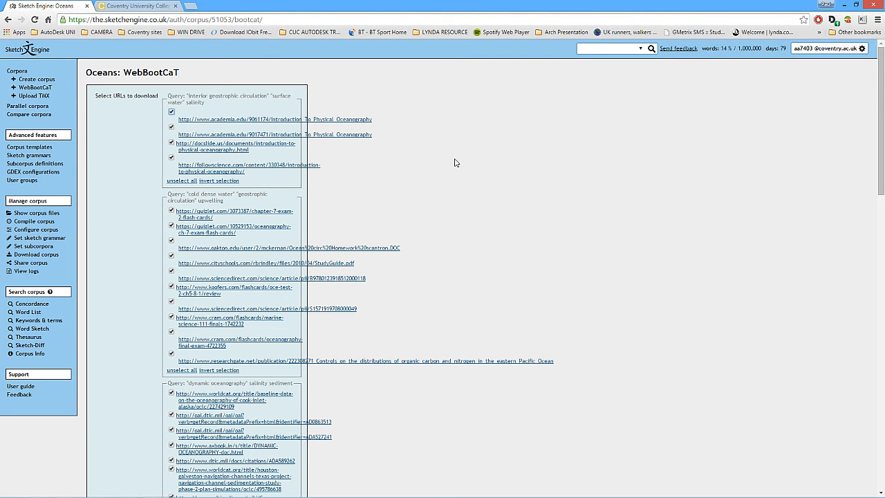
scroll(448, 162, down, 5)
mouse_move(880, 184)
mouse_down()
mouse_move(866, 378)
mouse_move(849, 55)
mouse_up()
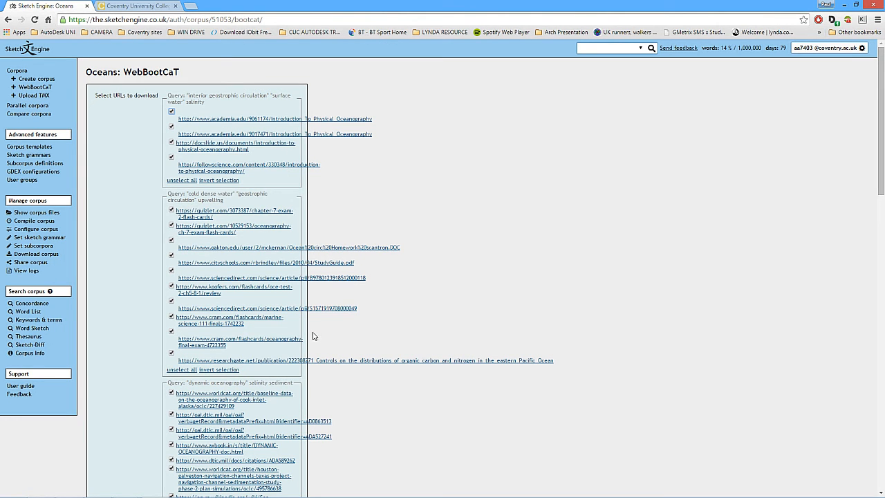
Examine the first proposed source, the Introduction To Physical Oceanography document on academia.edu, and close its page.
click(219, 121)
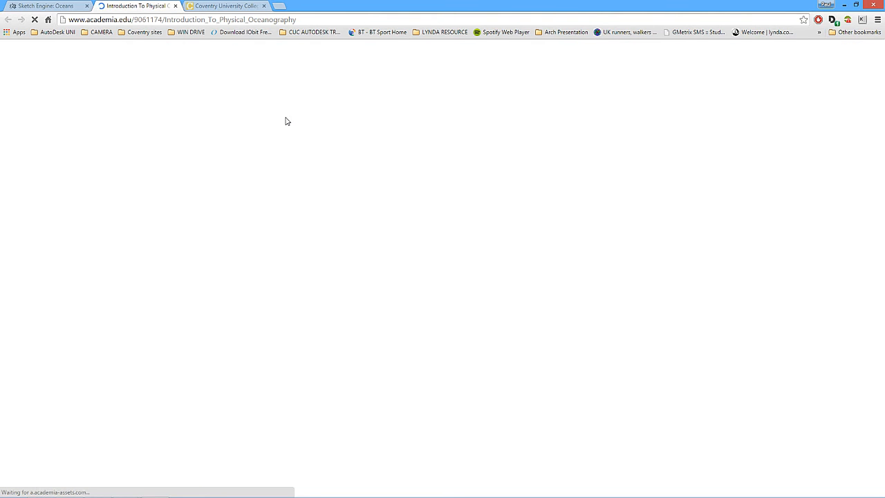
scroll(410, 227, down, 5)
scroll(410, 226, down, 5)
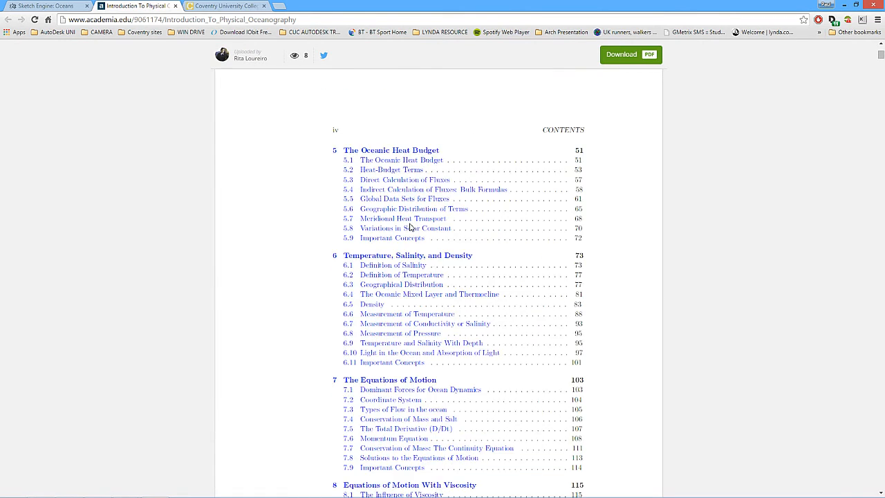
scroll(410, 226, down, 20)
scroll(409, 227, down, 10)
scroll(409, 227, up, 7)
scroll(409, 226, up, 20)
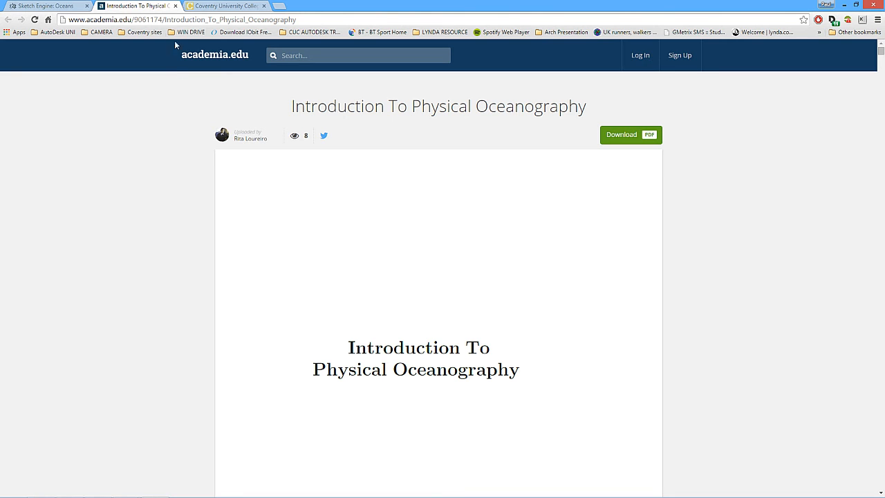
click(176, 6)
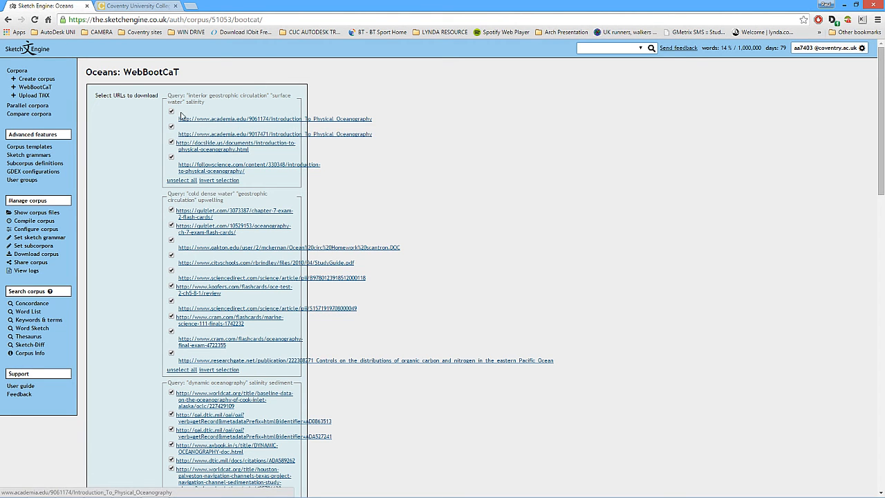
Unselect all URLs of the unwanted queries, such as "dynamic oceanography" salinity sediment, "large ocean" "resulting current" palaeogeographic, and antarctica currents landforms.
click(172, 180)
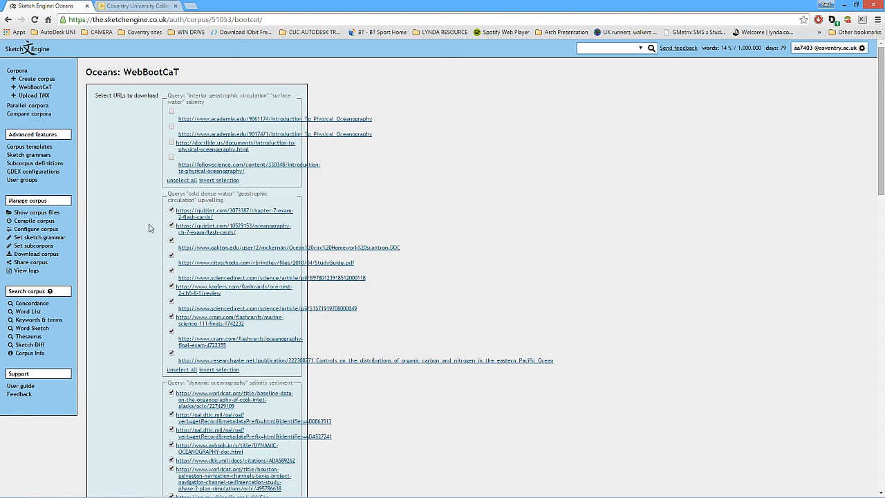
scroll(250, 239, down, 2)
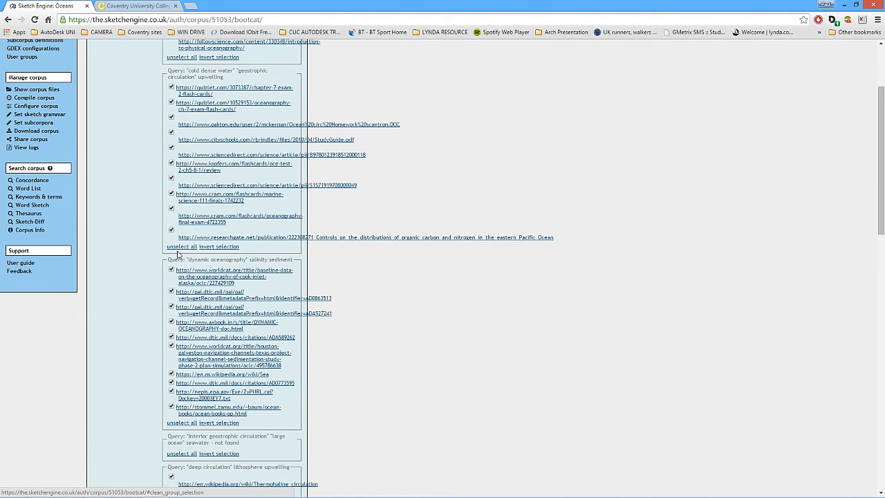
scroll(194, 283, down, 4)
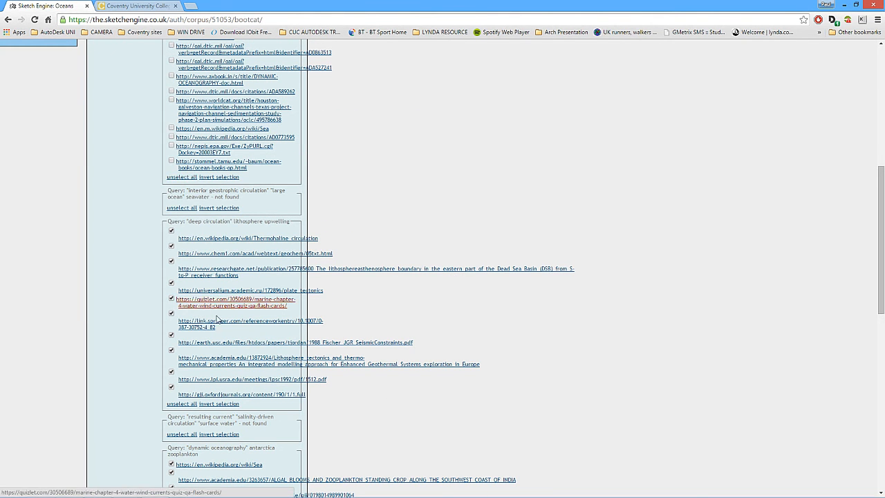
scroll(215, 220, down, 4)
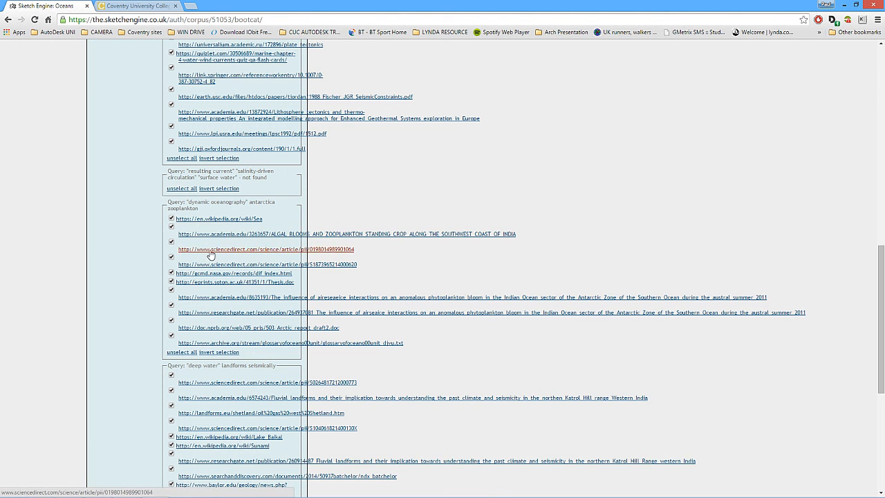
scroll(174, 356, down, 5)
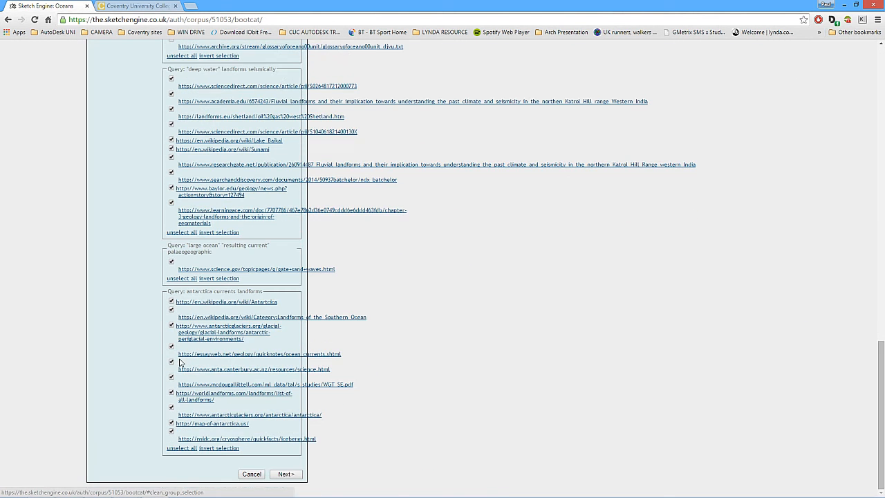
click(177, 278)
click(180, 449)
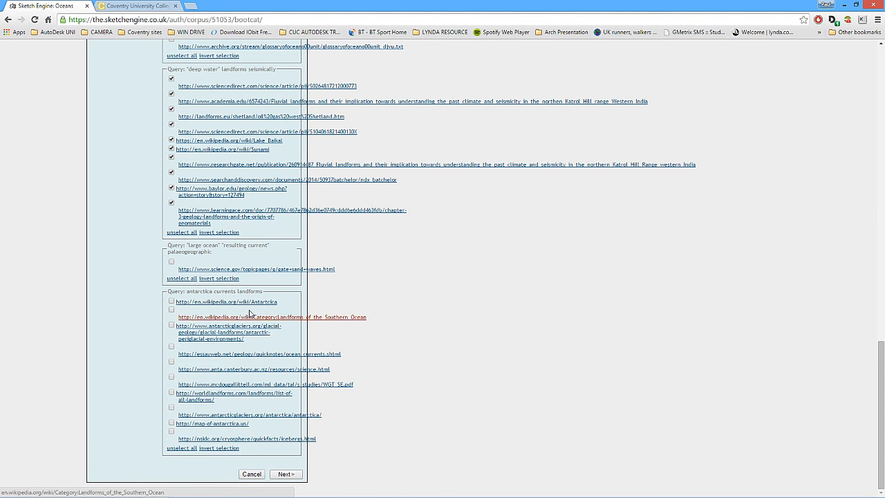
Keep only the "deep water" landforms seismically URLs selected and start downloading them into the Oceans corpus.
scroll(251, 310, up, 7)
scroll(251, 310, down, 4)
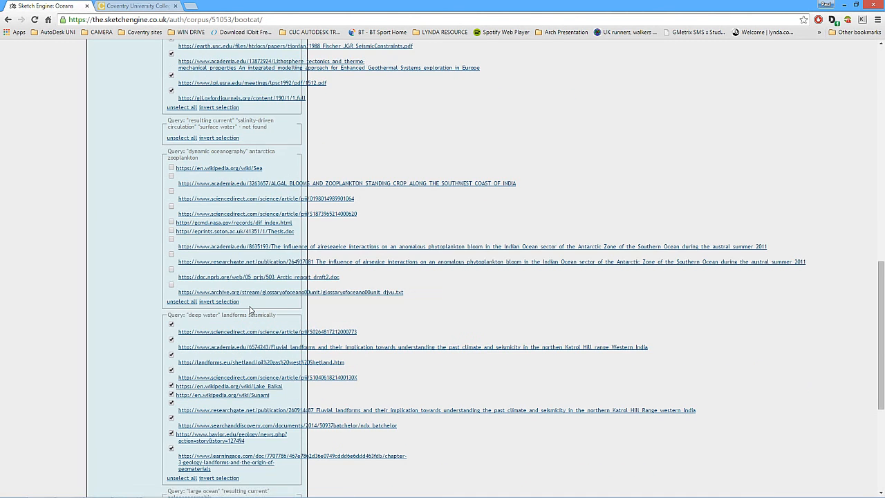
scroll(251, 306, up, 4)
scroll(179, 356, down, 7)
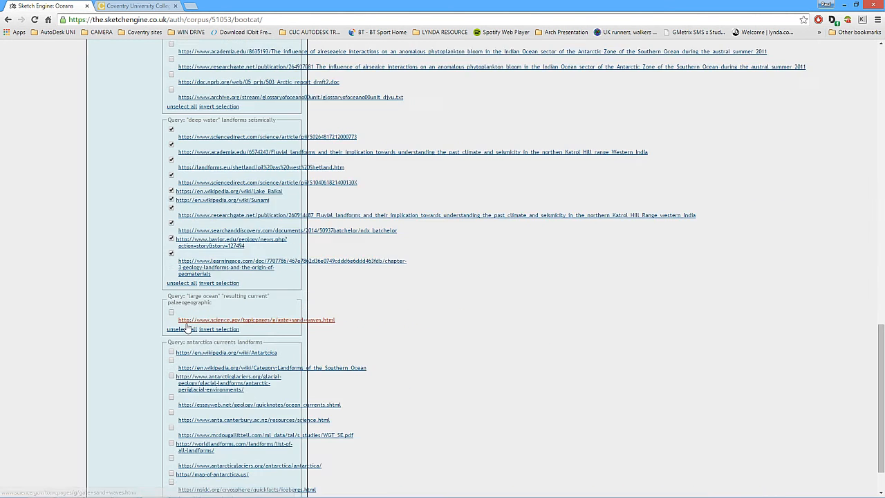
click(282, 476)
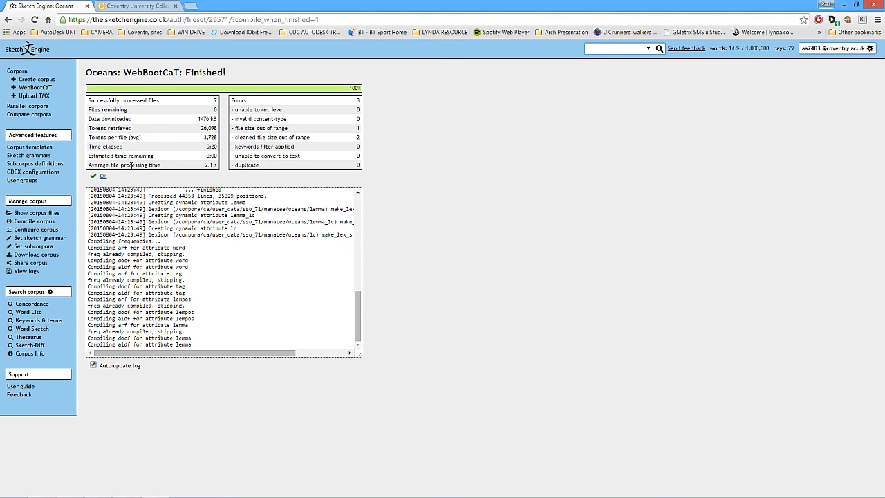
Close the finished WebBootCaT report and examine the downloaded web files and the original PDFs in the Oceans corpus.
click(103, 176)
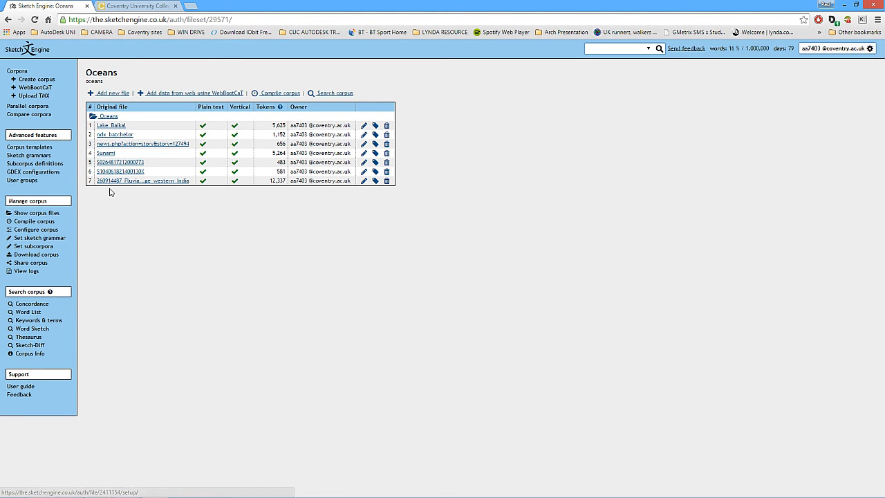
click(106, 118)
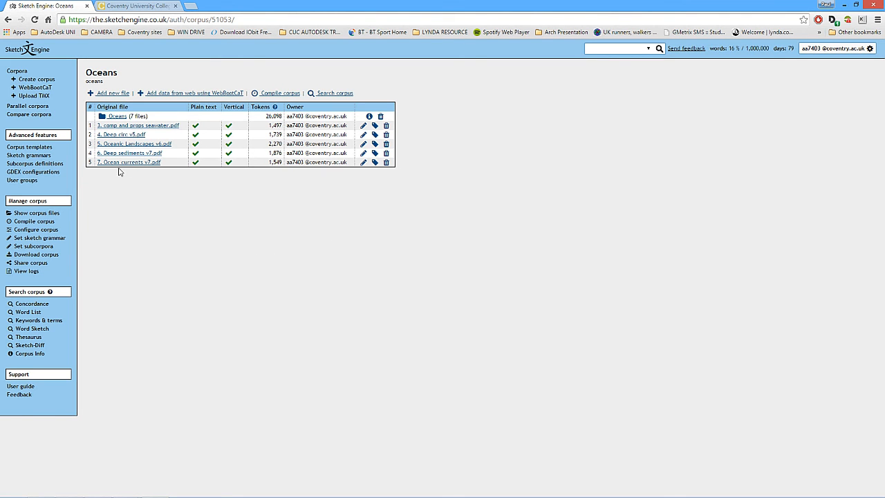
click(117, 117)
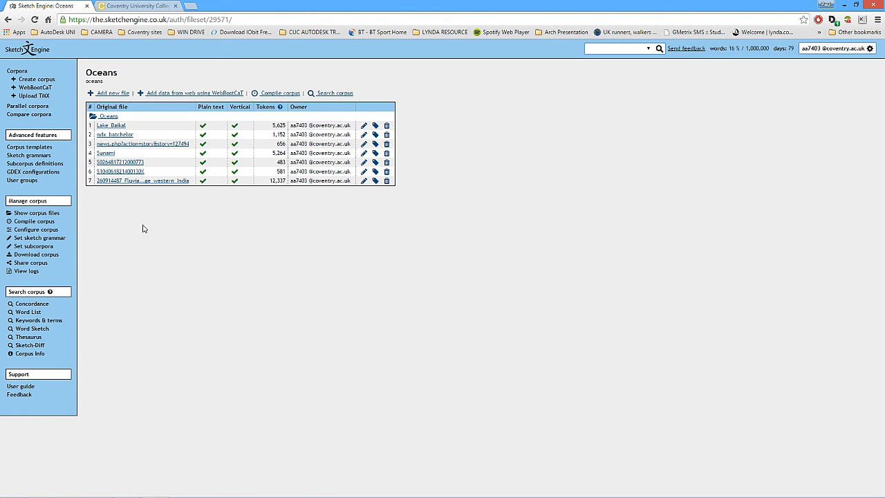
Extract the keywords and terms of the expanded Oceans corpus and look through the lists.
click(58, 321)
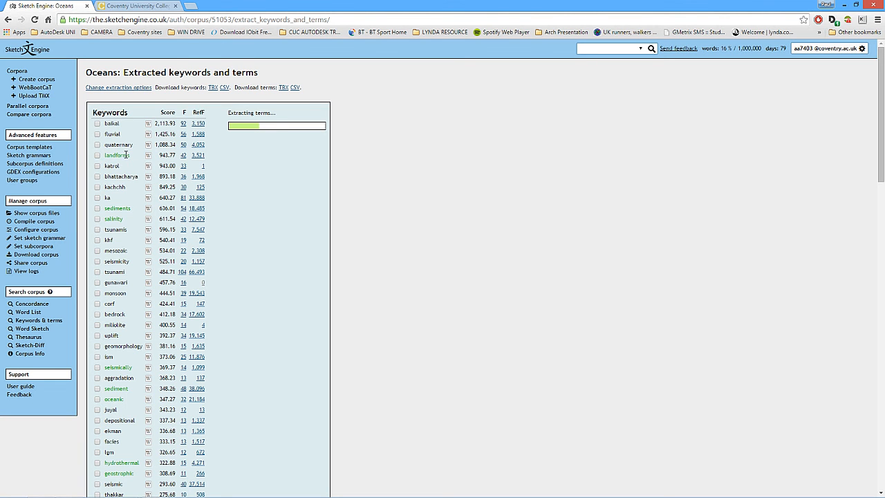
scroll(107, 152, down, 20)
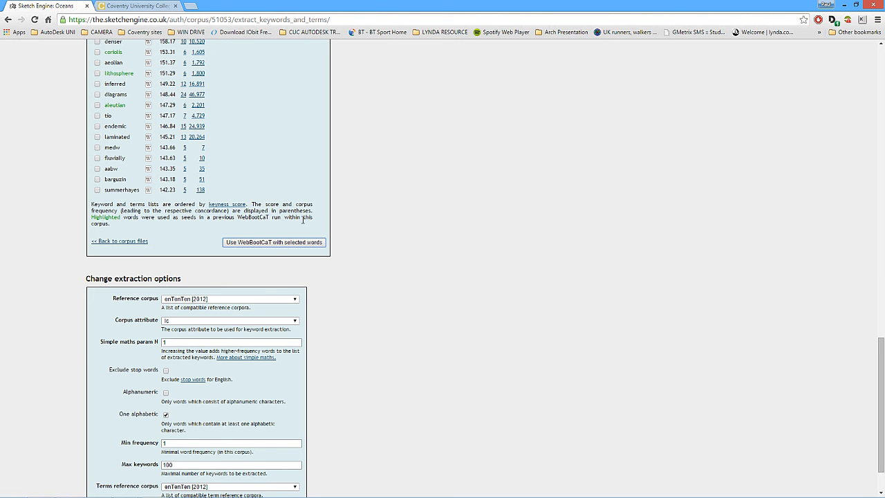
scroll(138, 227, up, 20)
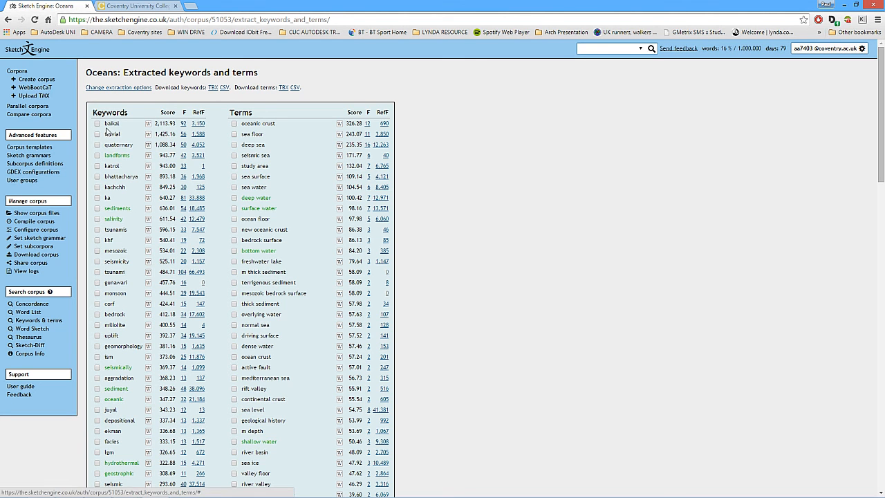
Copy the extracted keywords and terms lists into a blank Excel workbook, starting at cell A1.
drag(103, 123, 383, 409)
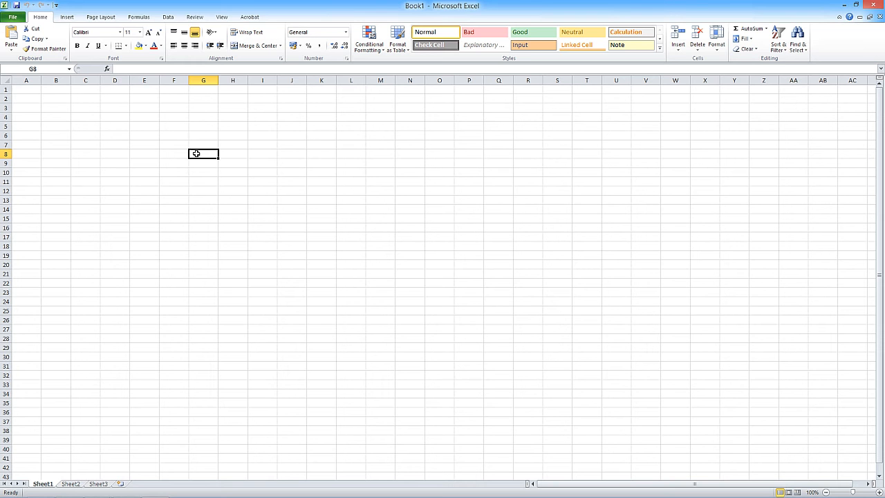
click(21, 91)
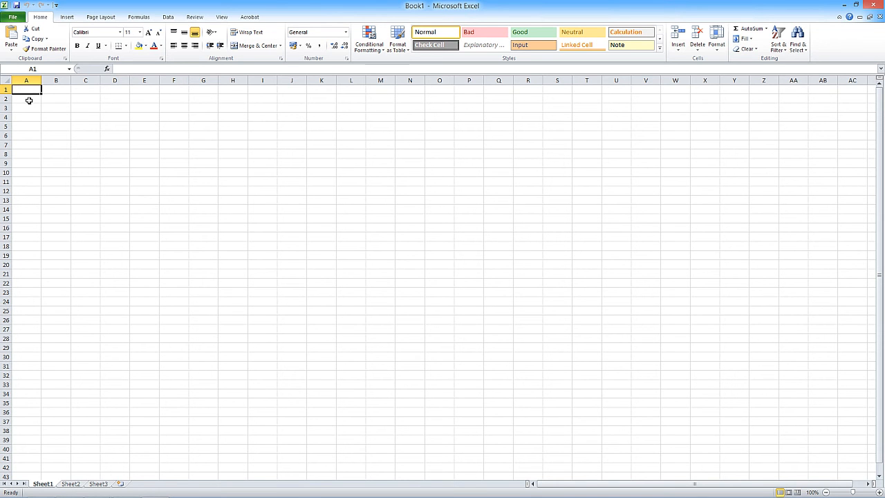
key(ctrl+v)
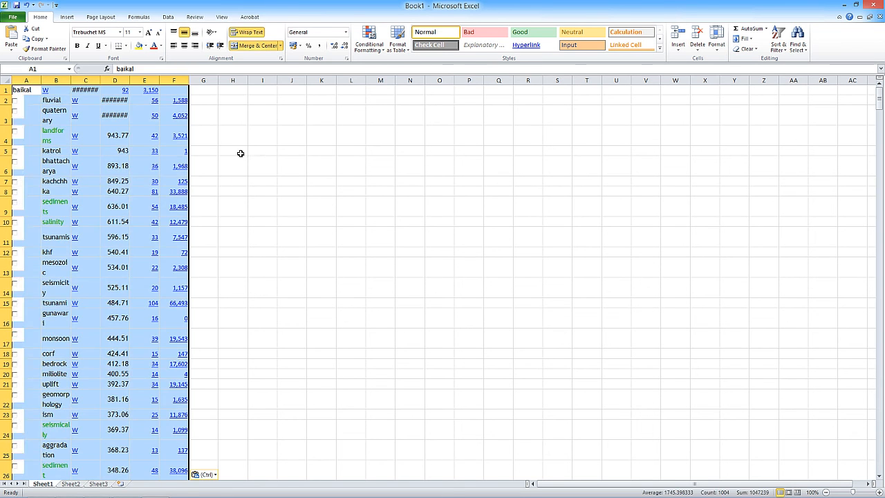
Delete columns C to F with the scores and frequencies, and widen column B to fit the words on one line.
click(85, 80)
drag(85, 80, 185, 86)
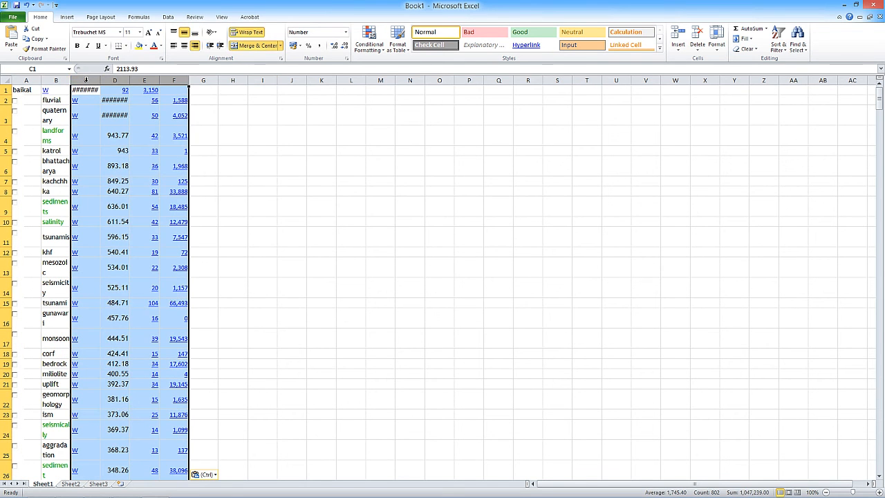
right_click(90, 84)
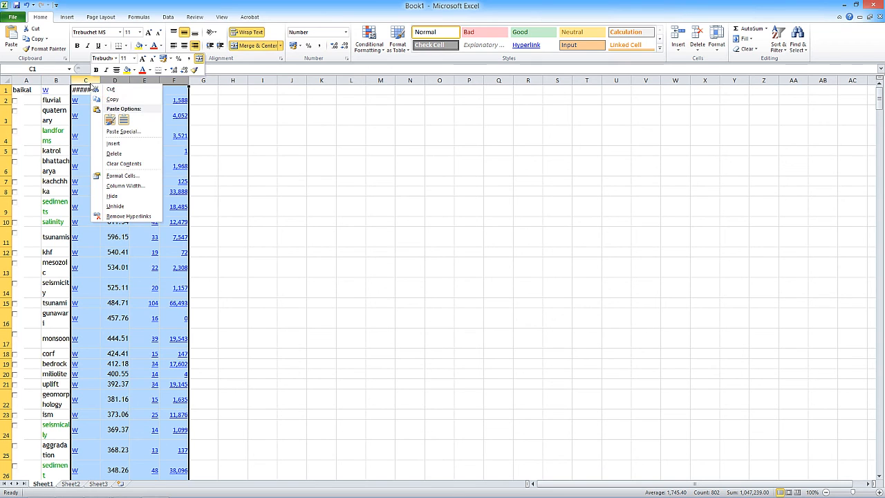
click(119, 154)
drag(70, 79, 278, 105)
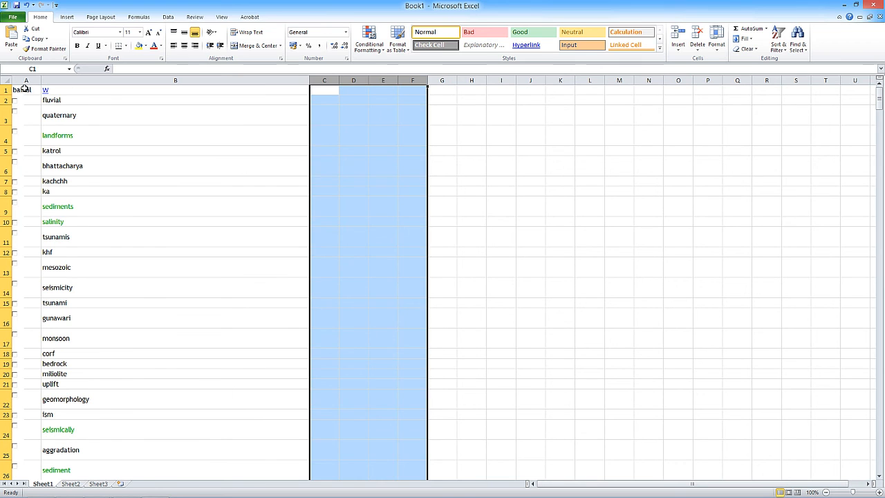
Look through the pasted keywords and terms and the leftover checkboxes beside them down the whole sheet.
click(14, 151)
click(15, 161)
click(14, 151)
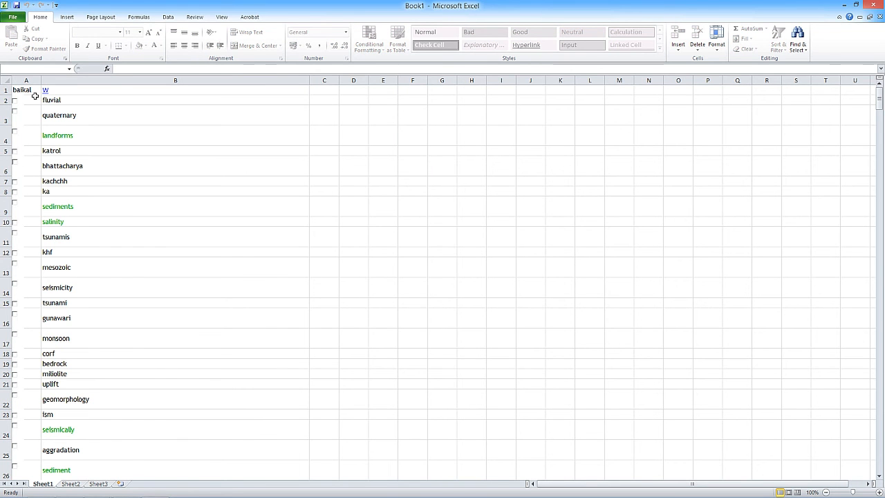
scroll(35, 96, down, 5)
scroll(34, 95, down, 20)
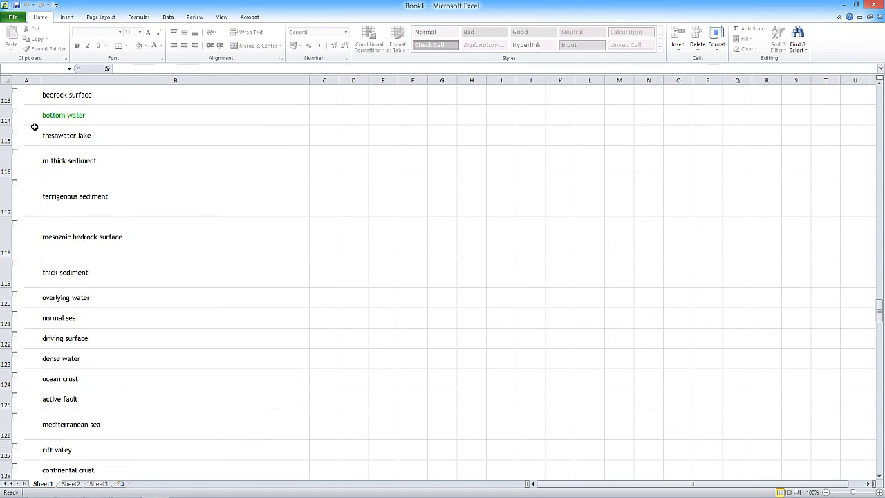
scroll(34, 127, down, 3)
scroll(28, 109, up, 20)
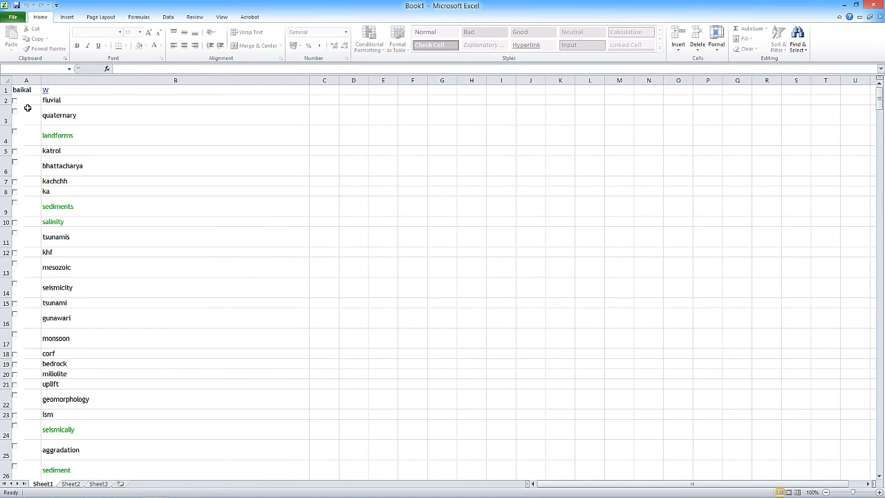
Set the row height of all rows in the pasted list to 20.
drag(5, 90, 6, 442)
right_click(8, 420)
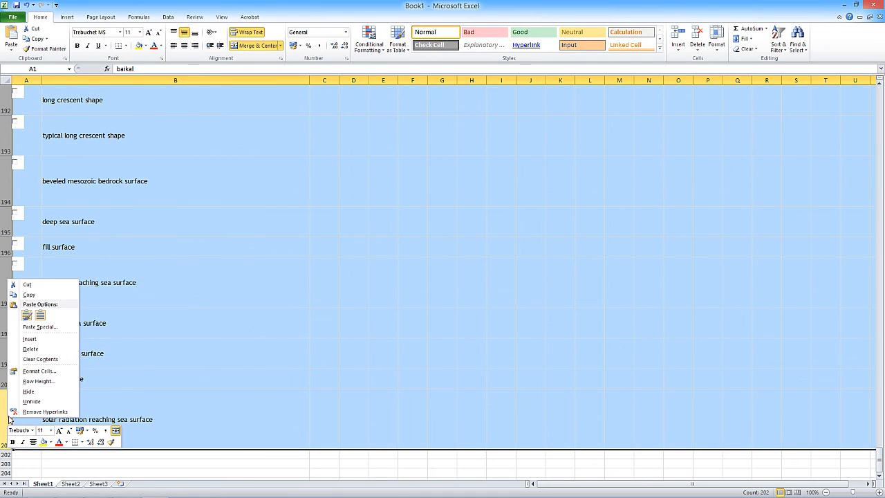
click(39, 380)
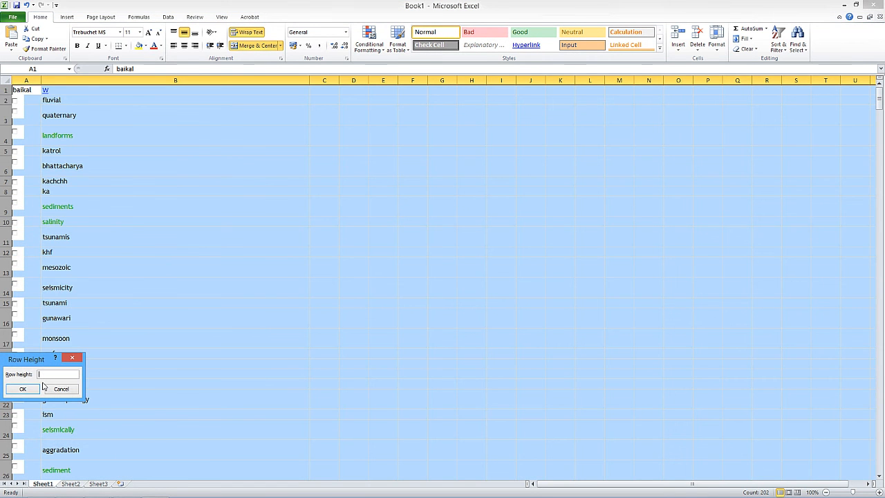
text(20)
click(22, 389)
click(180, 332)
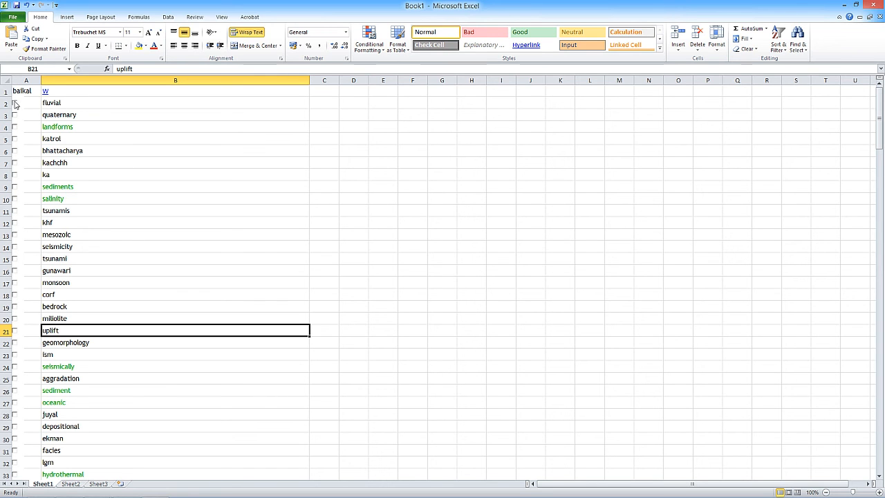
Select all objects on the sheet with Go To Special and delete the leftover checkboxes beside the words.
click(798, 53)
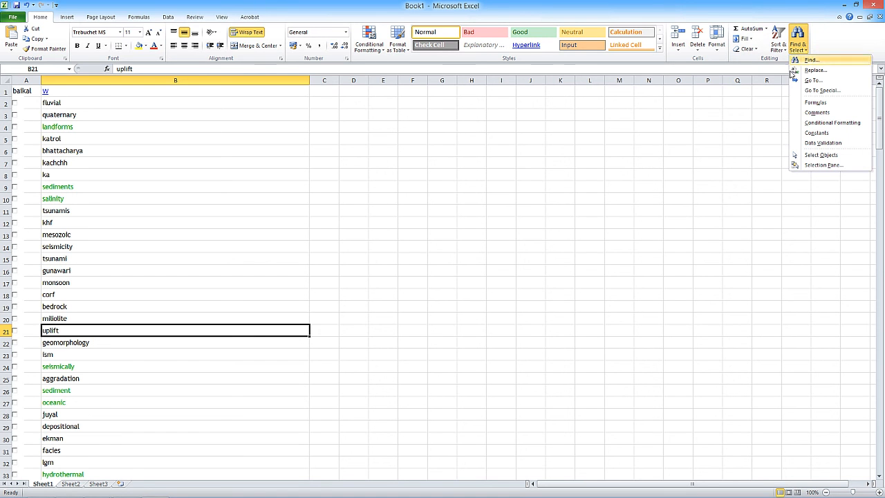
click(819, 90)
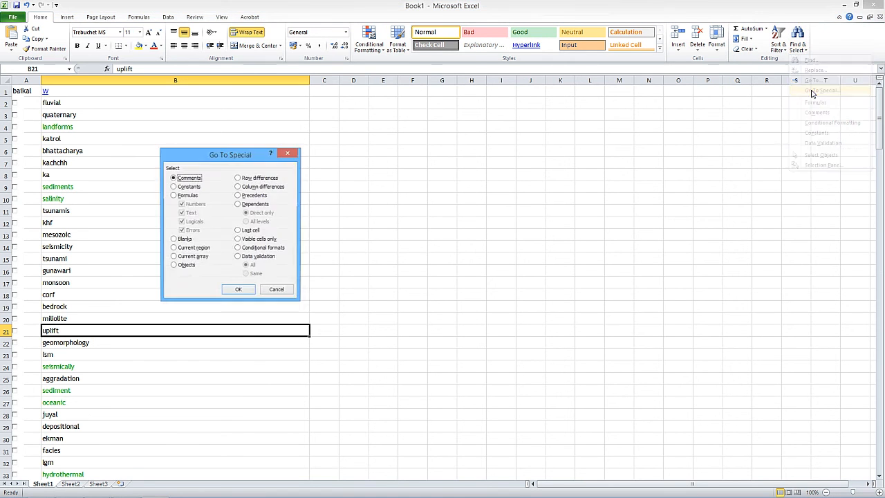
click(174, 267)
click(237, 291)
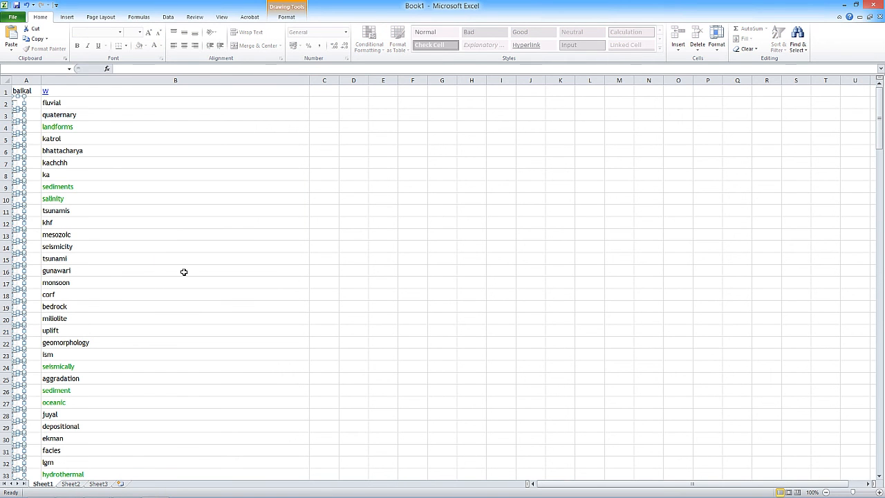
key(Delete)
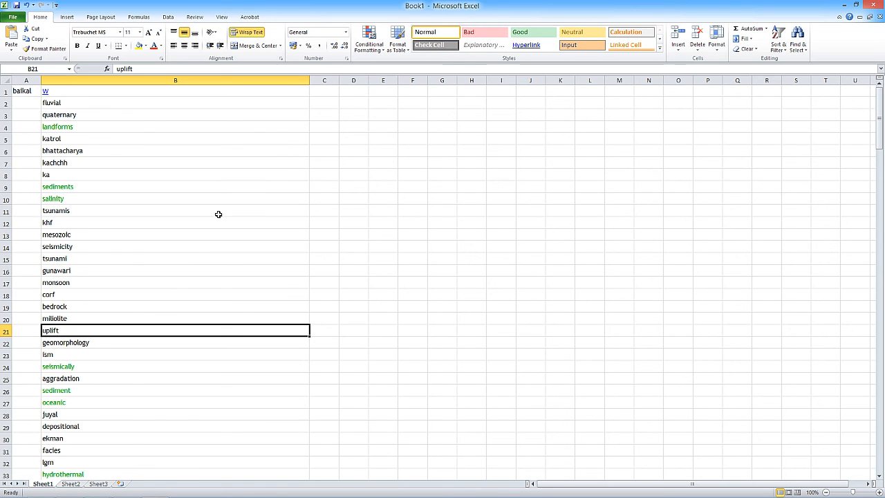
click(213, 258)
scroll(105, 259, down, 20)
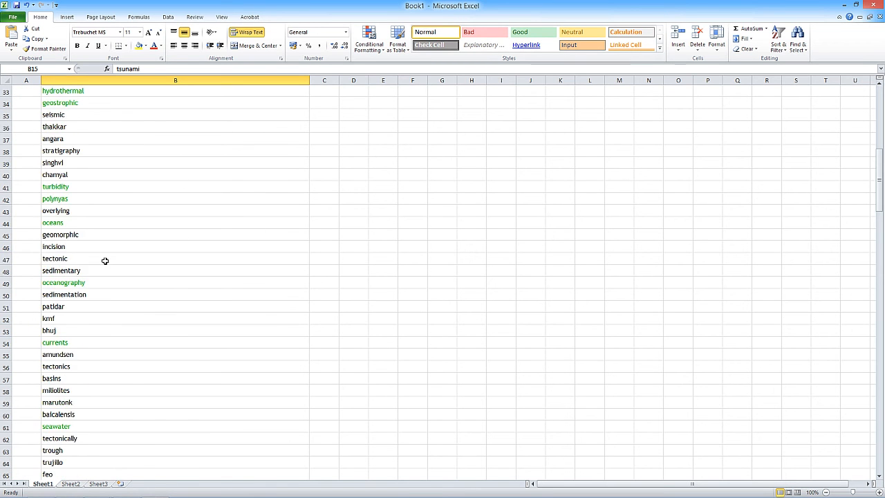
scroll(104, 259, up, 20)
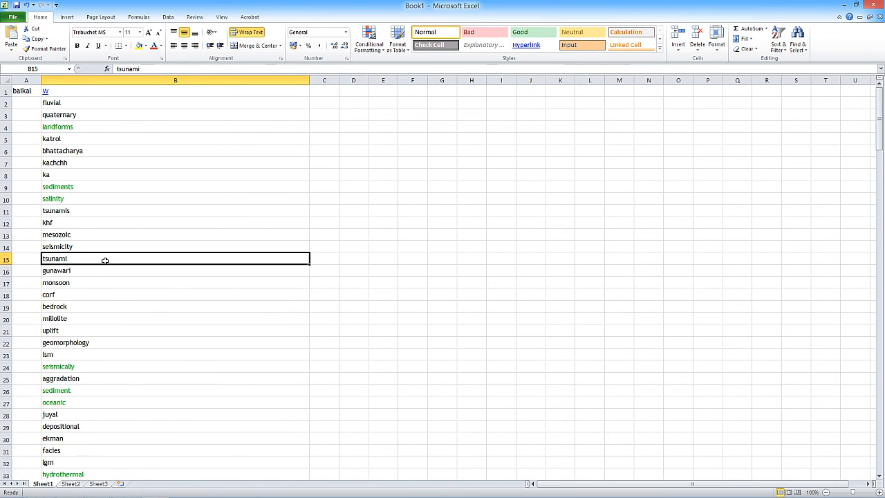
Delete the leftover column A and check the remaining keywords and terms down to the end of the list.
click(31, 80)
right_click(32, 82)
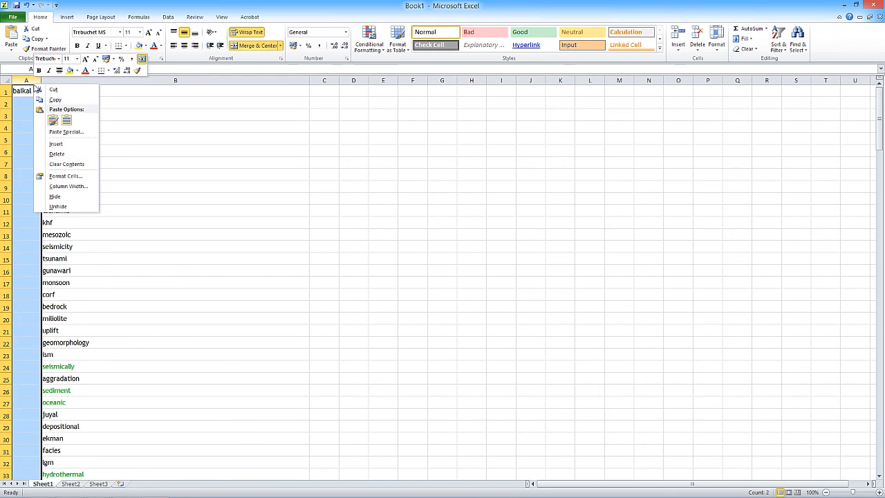
click(57, 154)
click(409, 225)
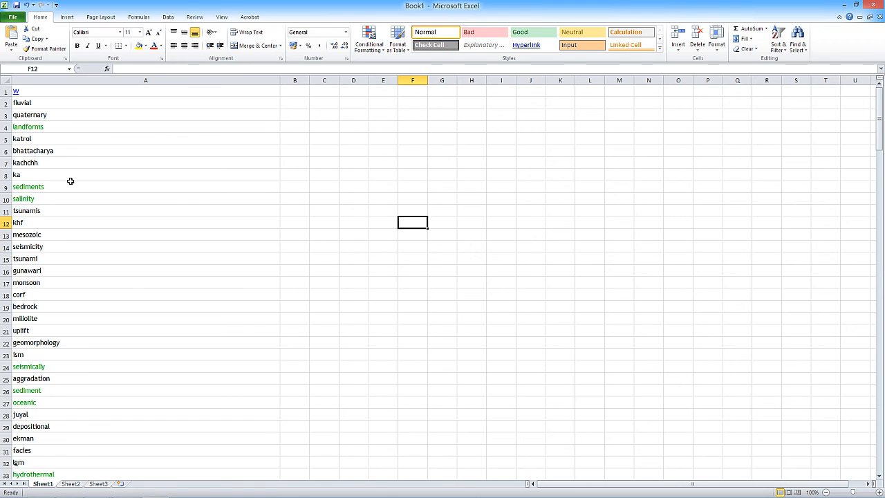
scroll(50, 256, down, 5)
scroll(50, 256, down, 20)
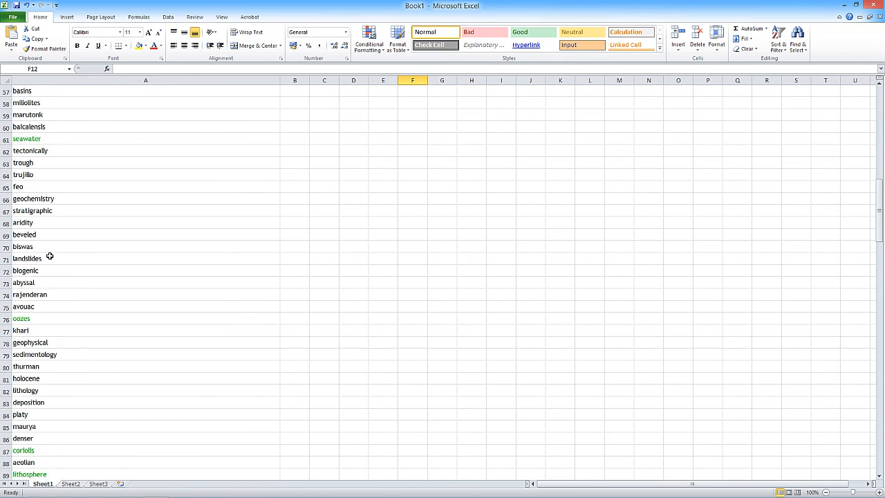
scroll(49, 256, down, 11)
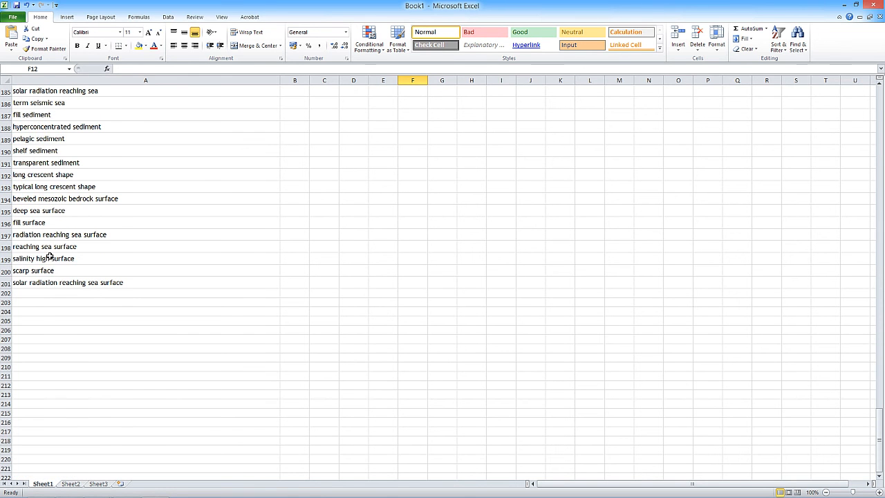
scroll(48, 280, up, 19)
scroll(44, 294, up, 20)
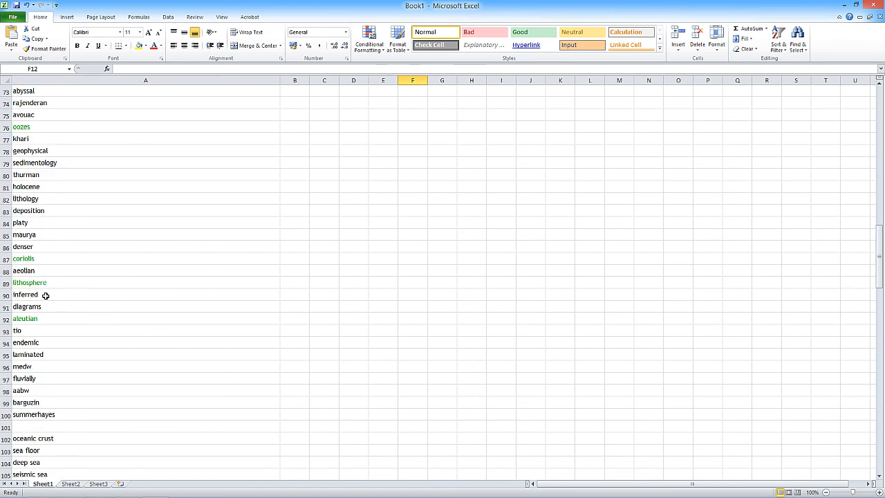